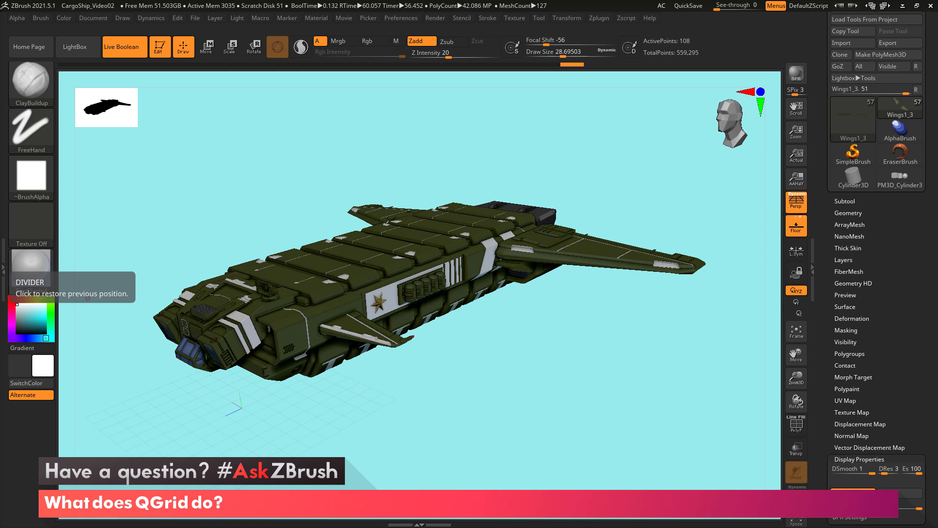
# Turn the cargo ship slightly and show its polygroup wireframe with PolyF.
pyautogui.moveTo(515, 393); pyautogui.dragTo(548, 360)
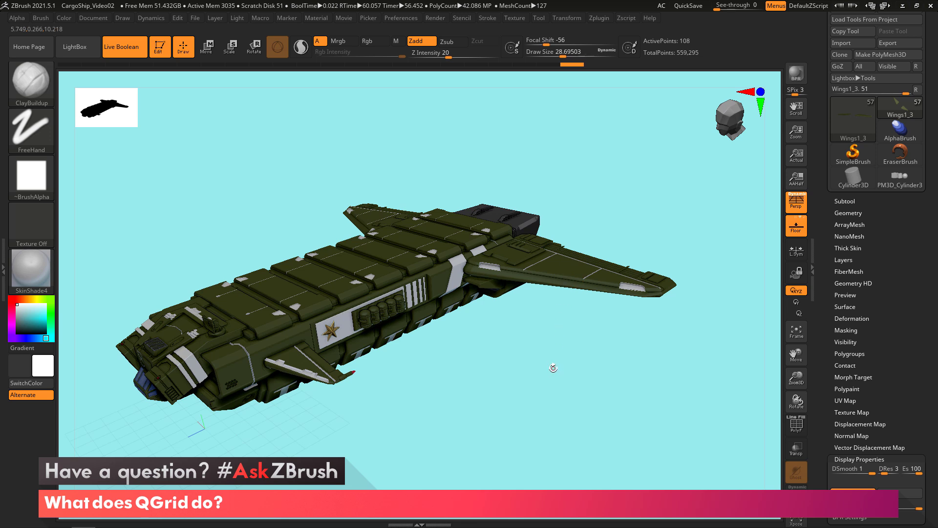
pyautogui.hotkey('shift', 'f')
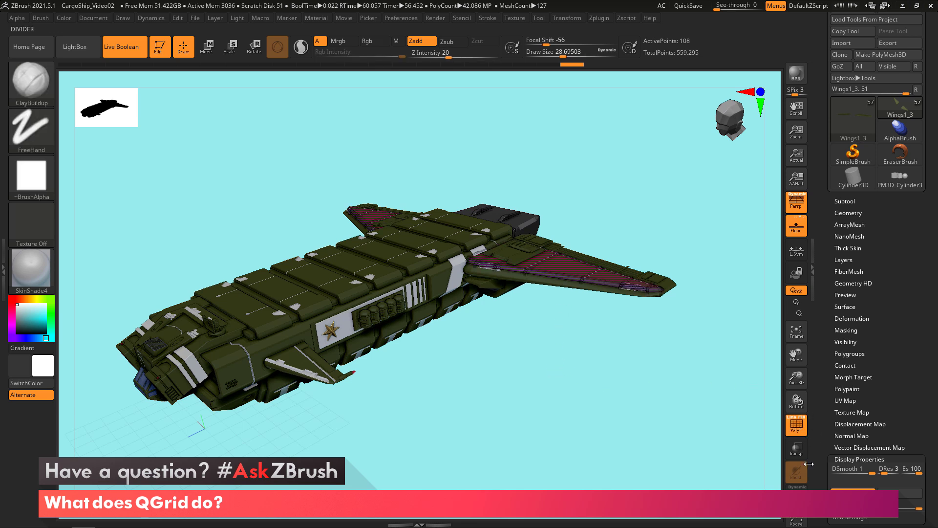
# Solo the wing subtool, zoom in on it, and expose the Geometry > Dynamic Subdiv settings.
pyautogui.click(797, 491)
pyautogui.moveTo(720, 443)
pyautogui.mouseDown(button='right')
pyautogui.moveTo(636, 368)
pyautogui.moveTo(632, 405)
pyautogui.moveTo(557, 377)
pyautogui.moveTo(553, 389)
pyautogui.mouseUp(button='right')
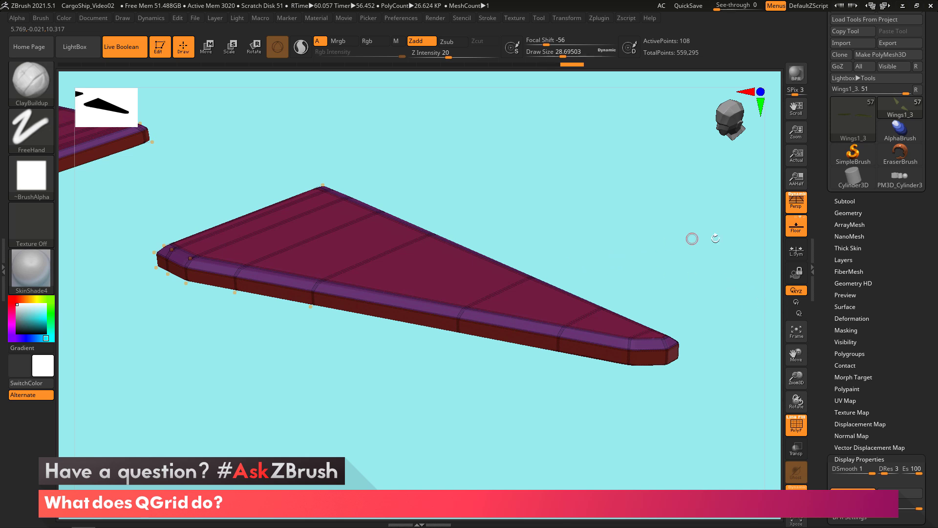
pyautogui.scroll(1, 896, 272)
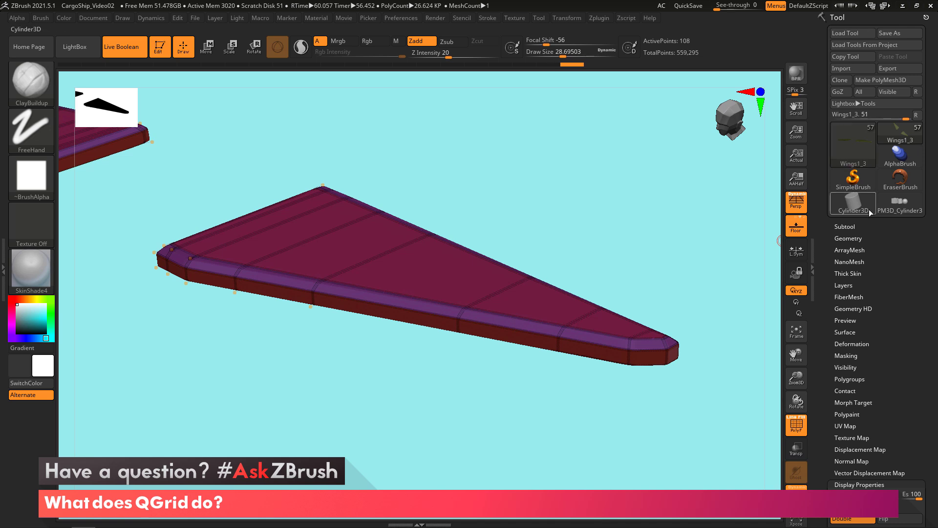
pyautogui.click(854, 238)
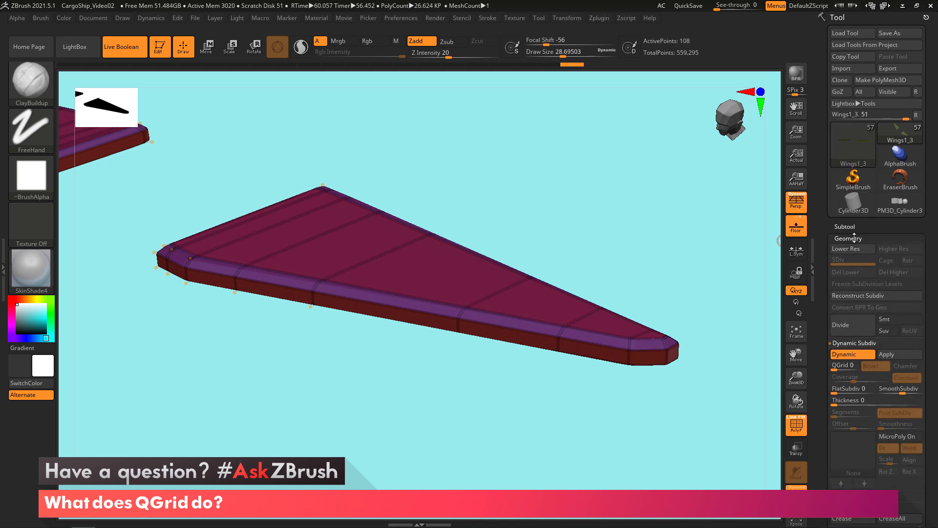
pyautogui.click(863, 343)
pyautogui.click(864, 343)
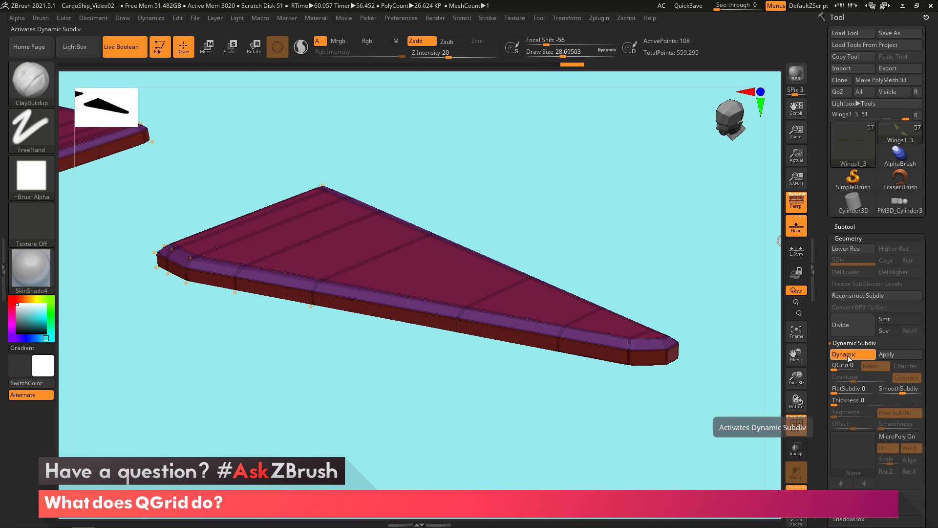
# Toggle Dynamic Subdiv off and on with the button and Shift+D/D, leaving it active.
pyautogui.click(850, 354)
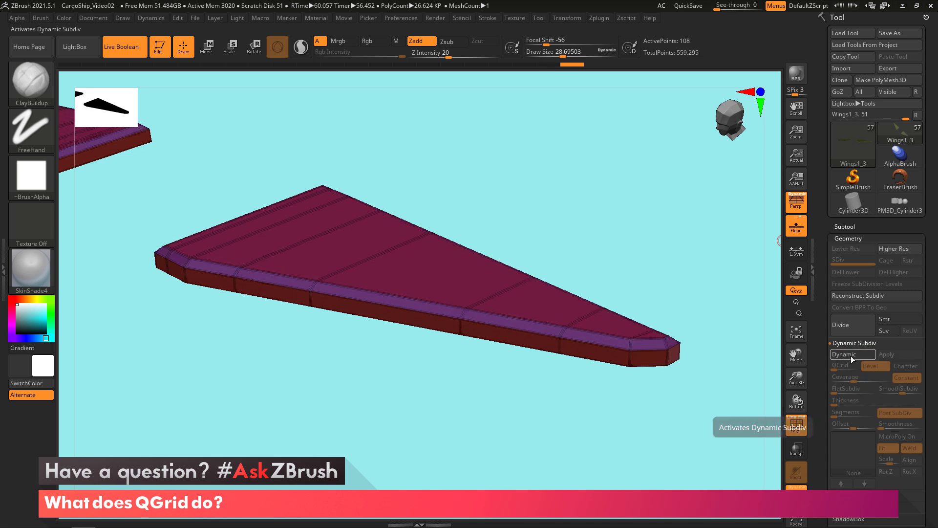
pyautogui.click(850, 356)
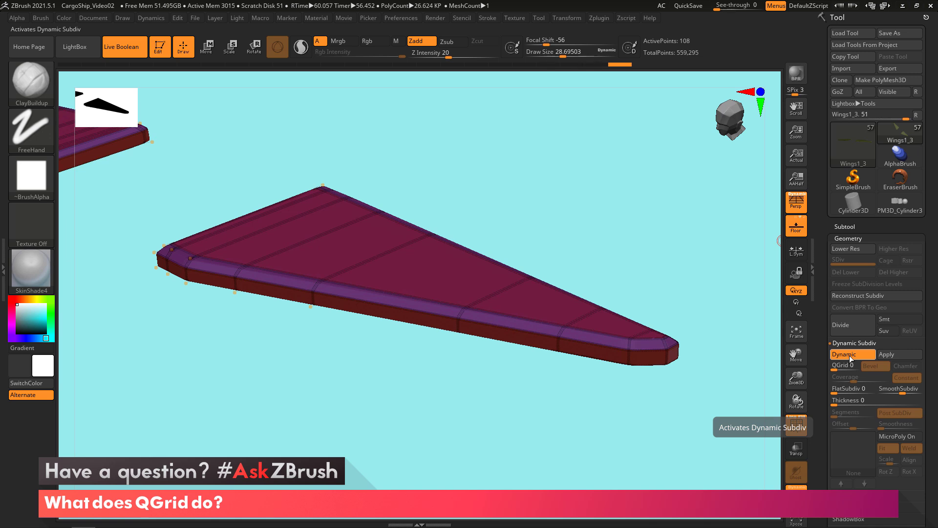
pyautogui.press('shift')
pyautogui.hotkey('shift', 'd')
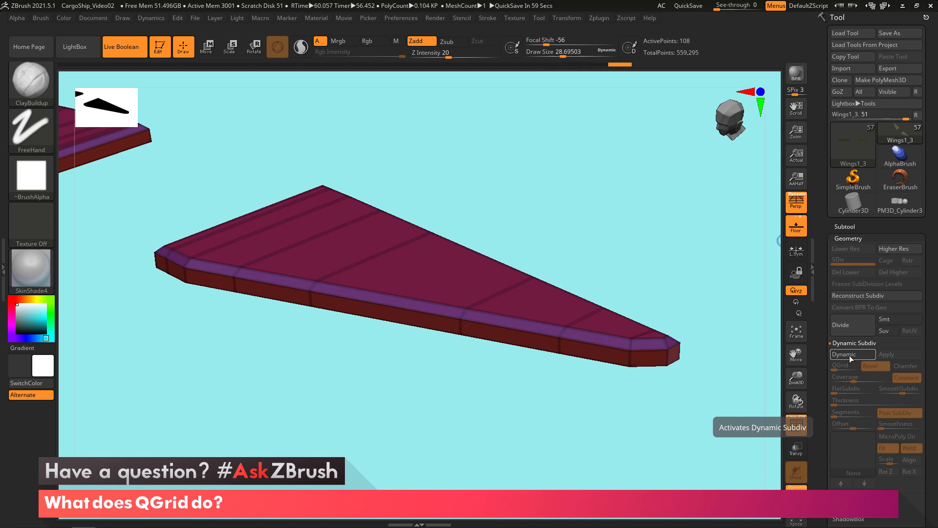
pyautogui.press('d')
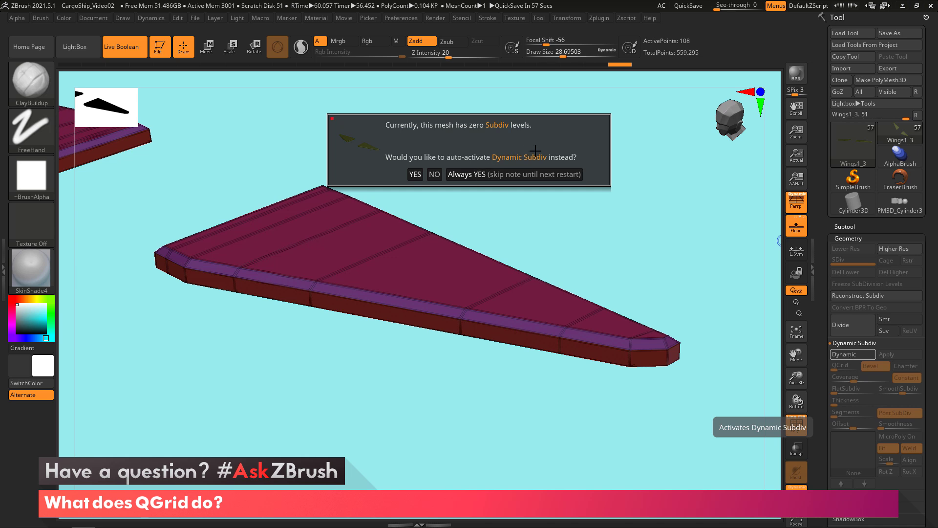
pyautogui.click(509, 175)
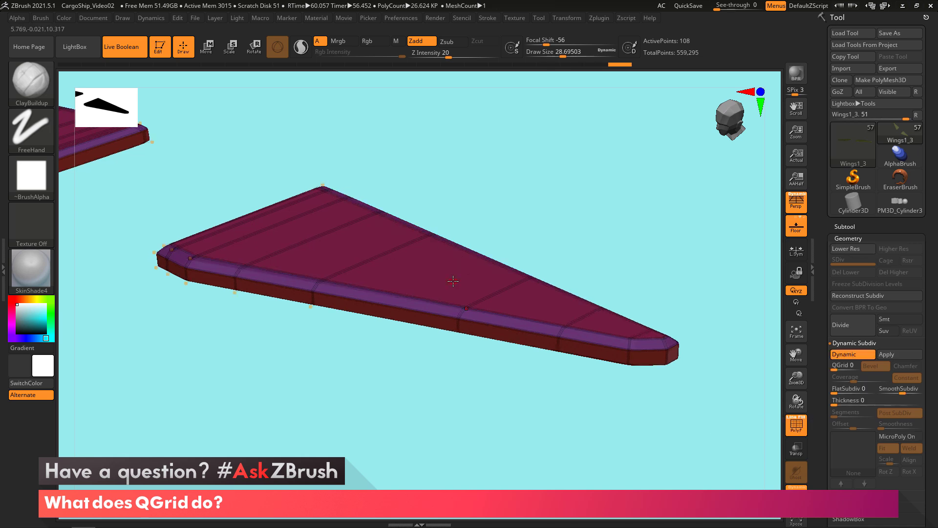
pyautogui.hotkey('shift', 'd')
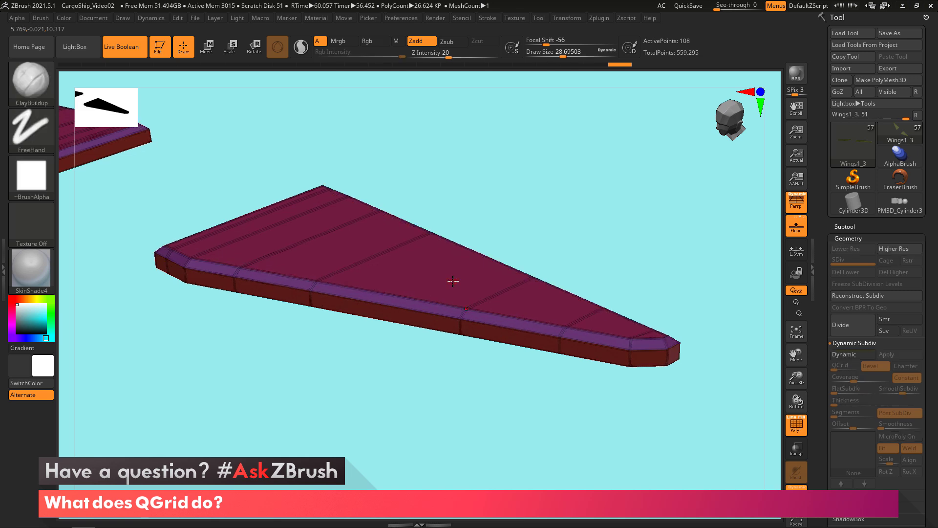
pyautogui.press('d')
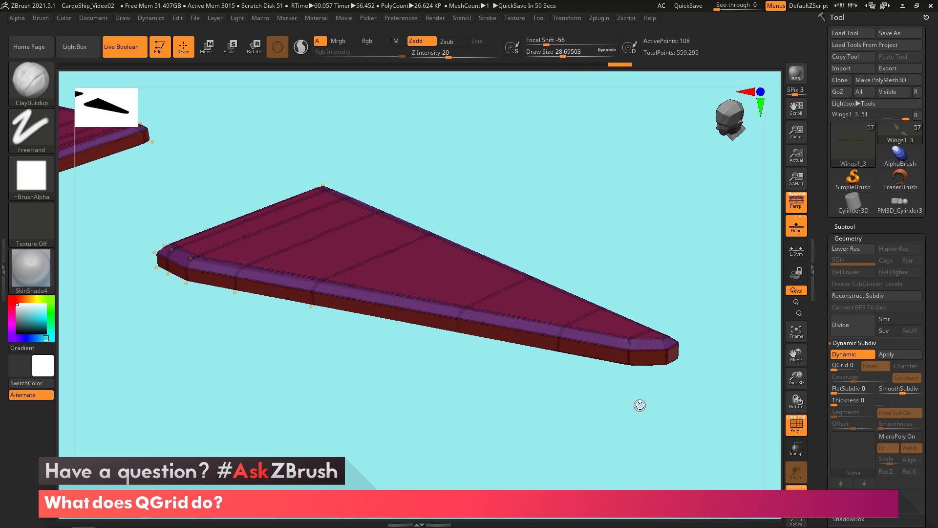
# Zoom to the wing tip, switch Dynamic Subdiv off, and hide the PolyF wireframe.
pyautogui.scroll(-2, 841, 318)
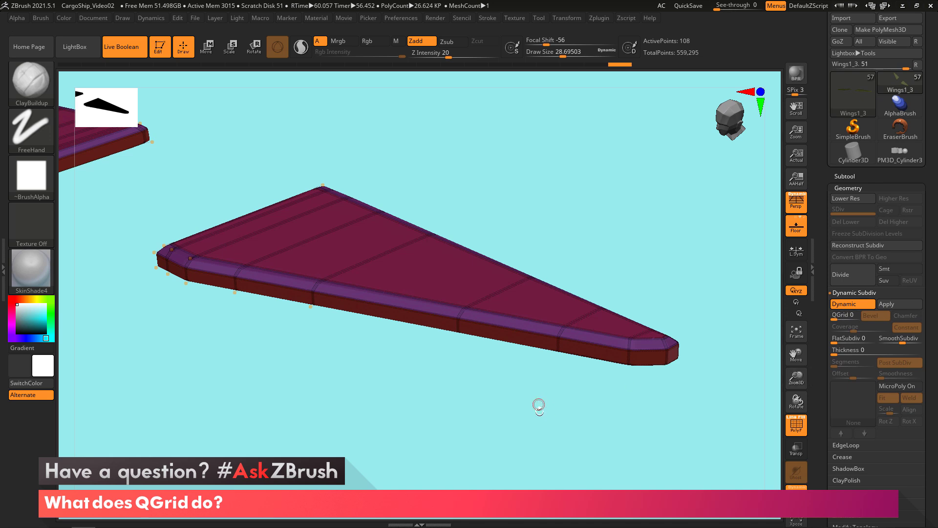
pyautogui.keyDown('alt'); pyautogui.moveTo(536, 419); pyautogui.dragTo(562, 431); pyautogui.keyUp('alt')
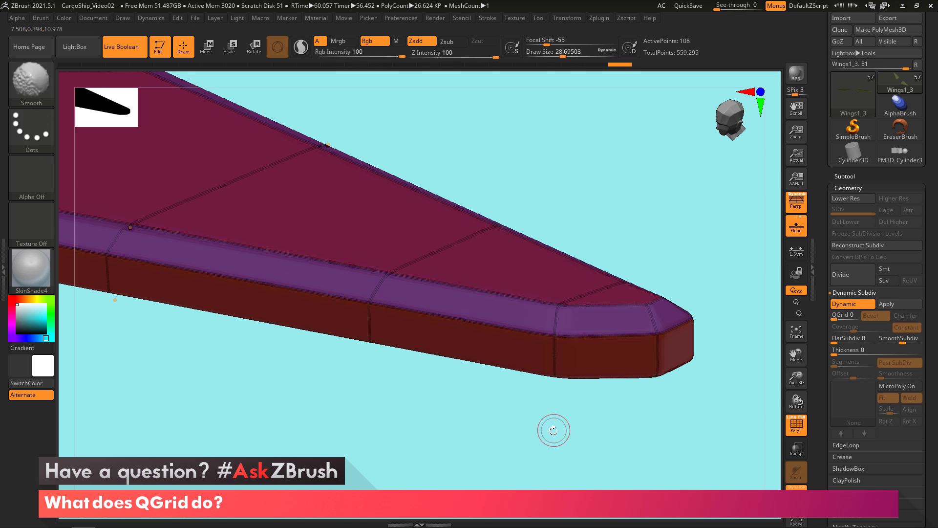
pyautogui.click(844, 176)
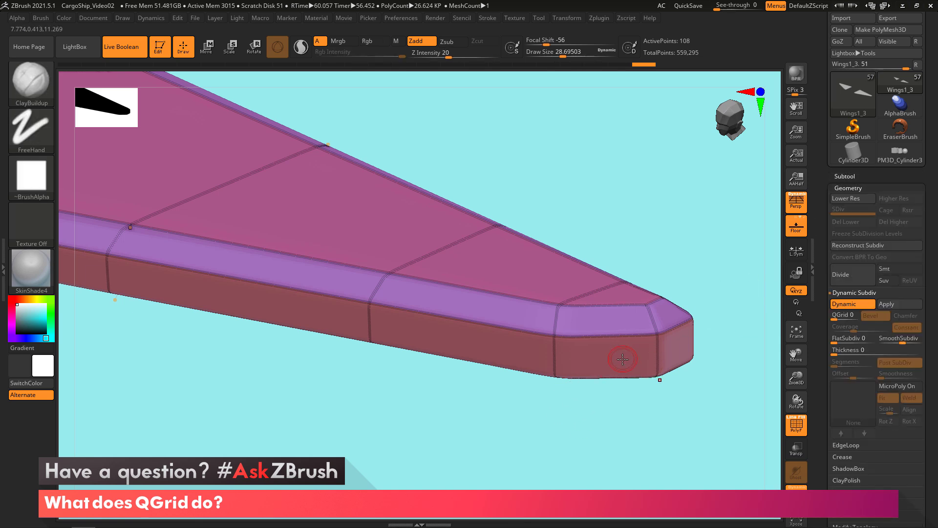
pyautogui.press('shift')
pyautogui.hotkey('shift', 'd')
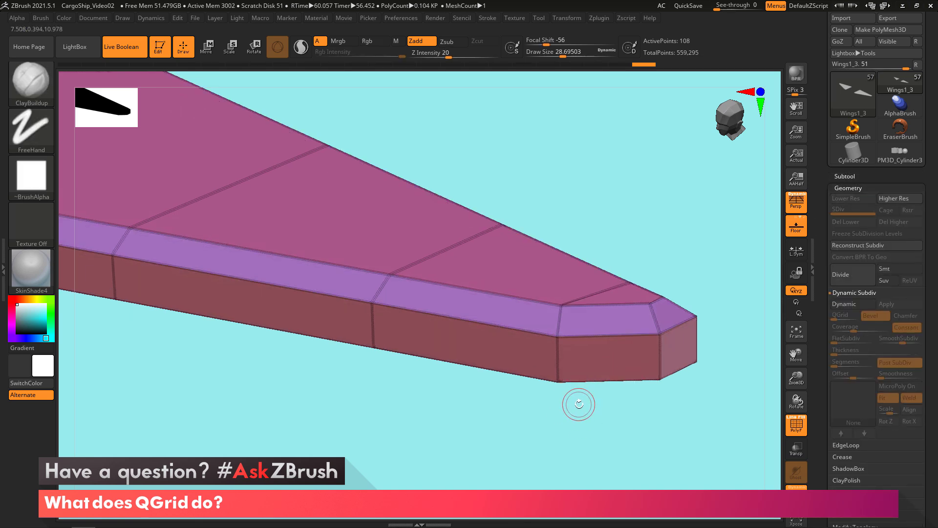
pyautogui.hotkey('shift', 'f')
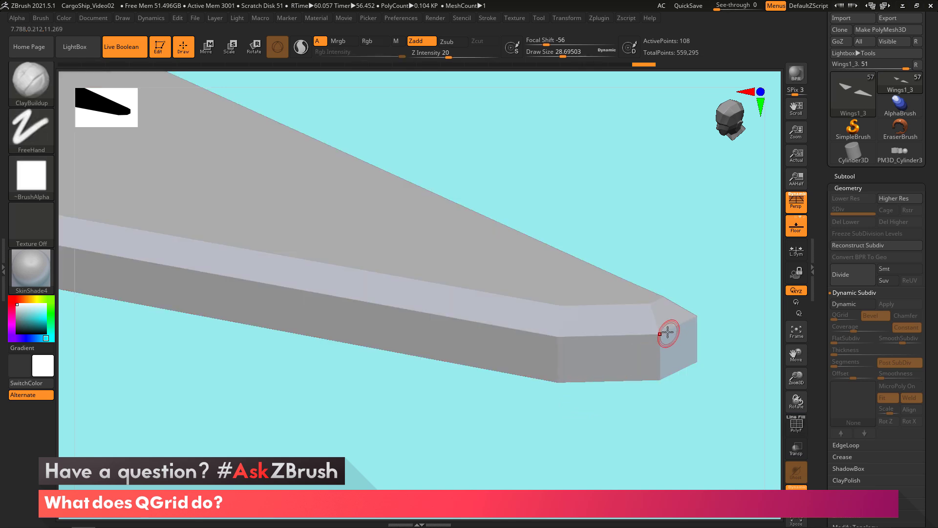
# Rotate the wing into view and re-enable Dynamic Subdiv, with SmoothSubdiv at 4.
pyautogui.press('ctrl')
pyautogui.moveTo(584, 413)
pyautogui.mouseDown()
pyautogui.moveTo(527, 402)
pyautogui.moveTo(530, 434)
pyautogui.moveTo(492, 429)
pyautogui.moveTo(488, 415)
pyautogui.mouseUp()
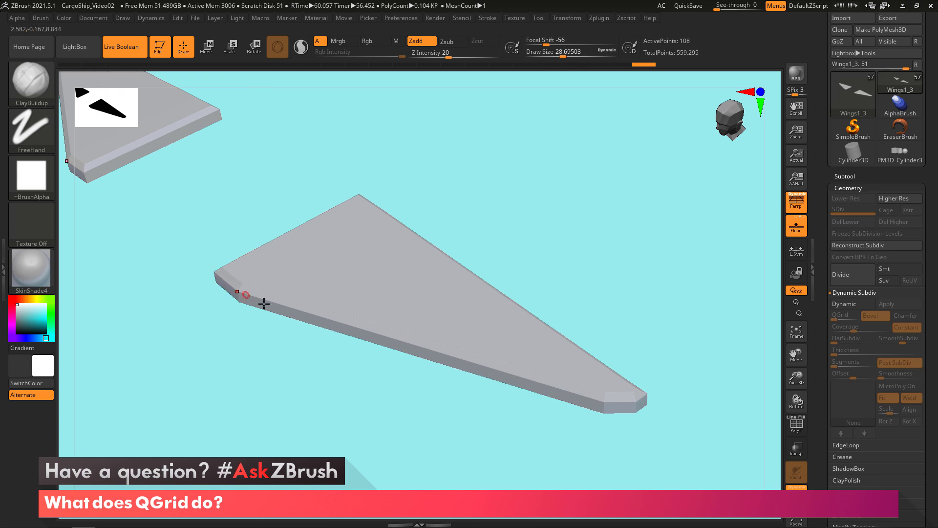
pyautogui.moveTo(605, 394); pyautogui.dragTo(640, 397)
pyautogui.moveTo(635, 430)
pyautogui.mouseDown()
pyautogui.moveTo(620, 412)
pyautogui.moveTo(628, 423)
pyautogui.mouseUp()
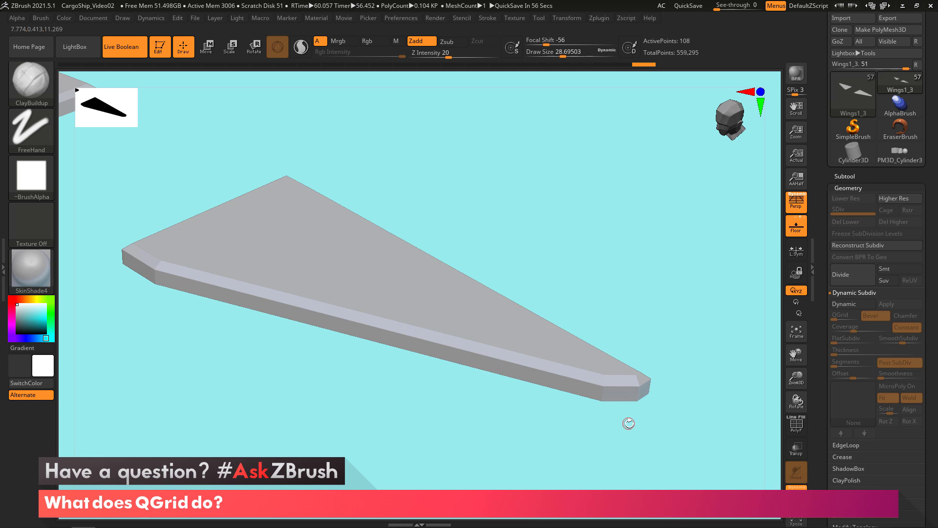
pyautogui.press('d')
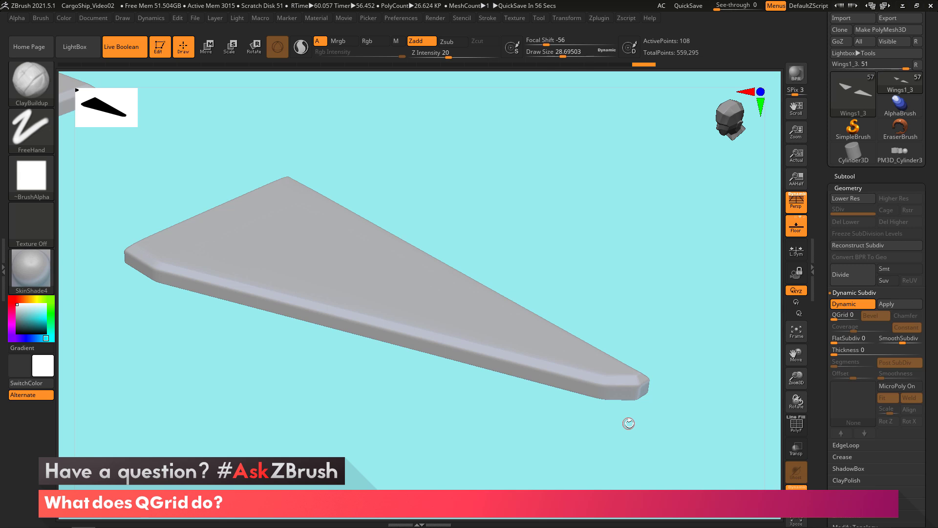
pyautogui.click(888, 338)
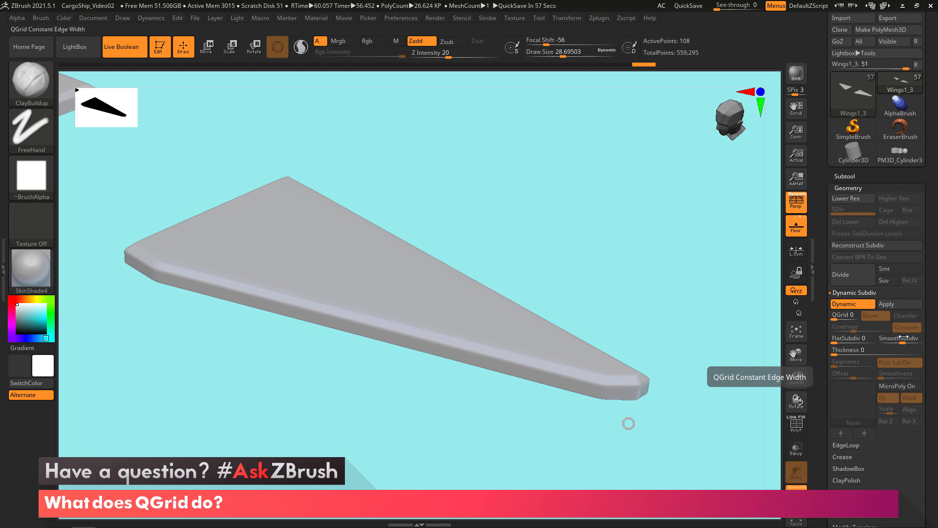
# Drop SmoothSubdiv to 0 and set QGrid to 1 for a 0.02-coverage constant bevel.
pyautogui.moveTo(905, 342); pyautogui.dragTo(879, 342)
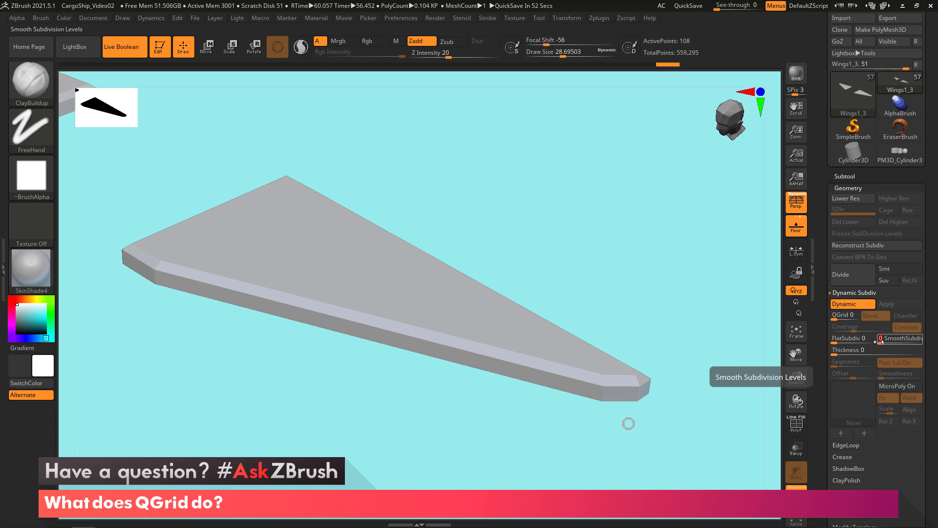
pyautogui.click(832, 319)
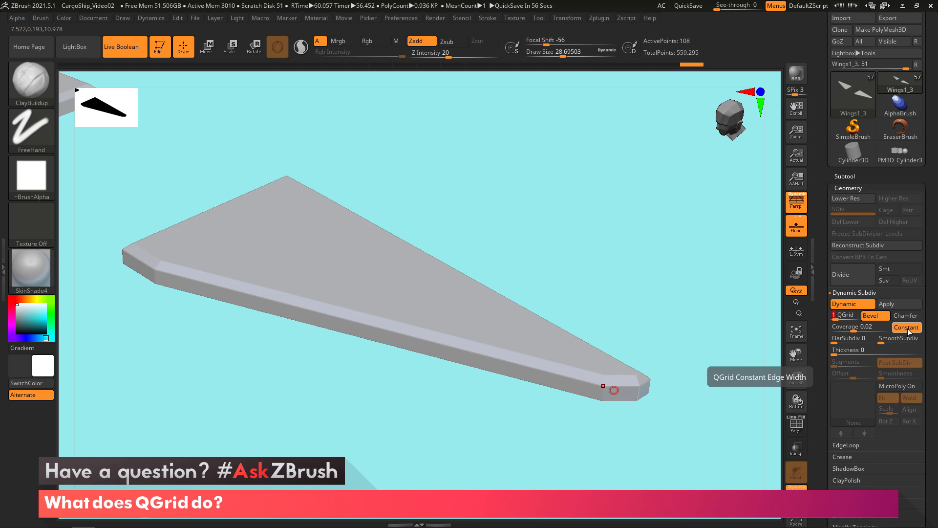
# Compare the wing with and without the dynamic bevel, then raise Coverage to about 0.035.
pyautogui.moveTo(580, 437)
pyautogui.keyDown('ctrl'); pyautogui.mouseDown(button='right')
pyautogui.moveTo(559, 414)
pyautogui.moveTo(580, 403)
pyautogui.moveTo(612, 446)
pyautogui.mouseUp(button='right'); pyautogui.keyUp('ctrl')
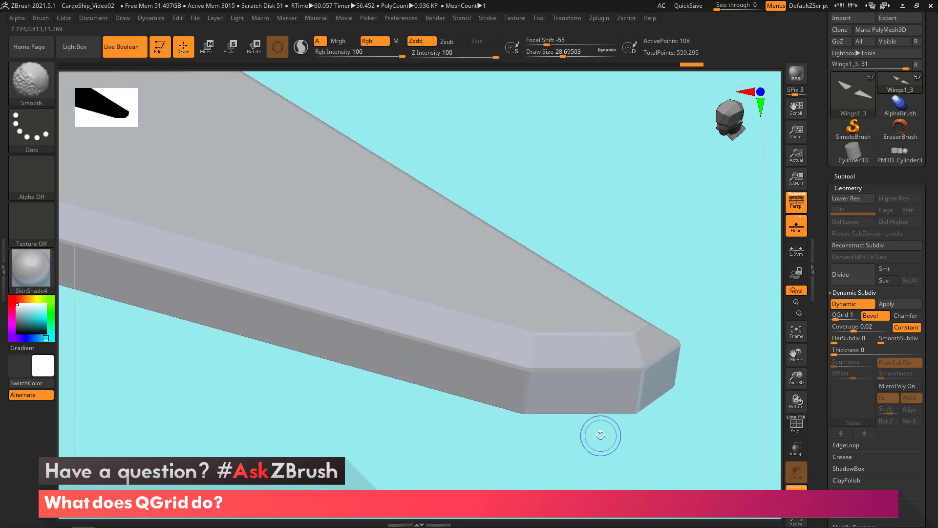
pyautogui.hotkey('shift', 'd')
pyautogui.press('d')
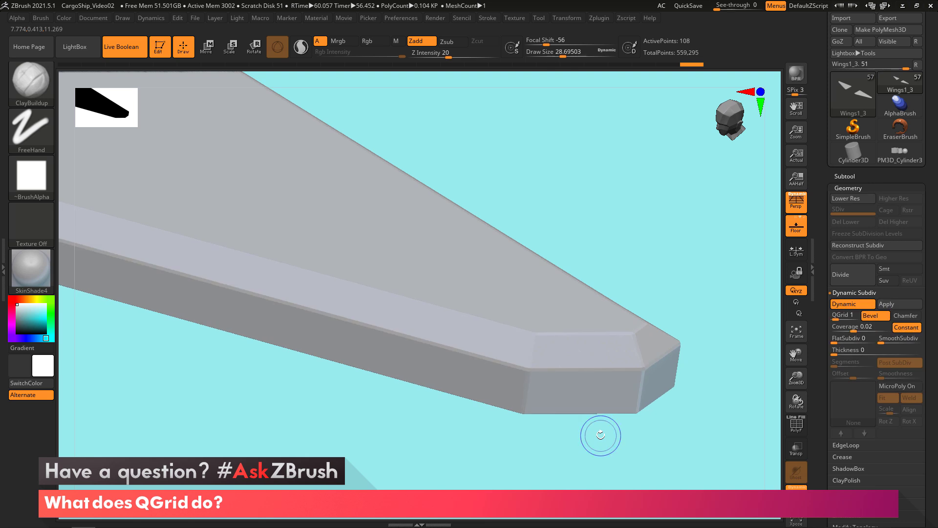
pyautogui.hotkey('shift', 'd')
pyautogui.press('d')
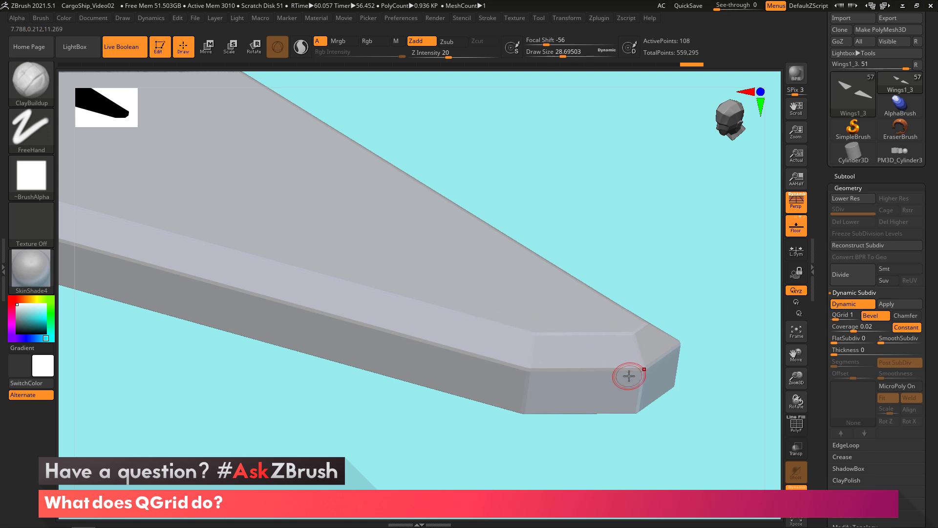
pyautogui.moveTo(853, 331); pyautogui.dragTo(856, 331)
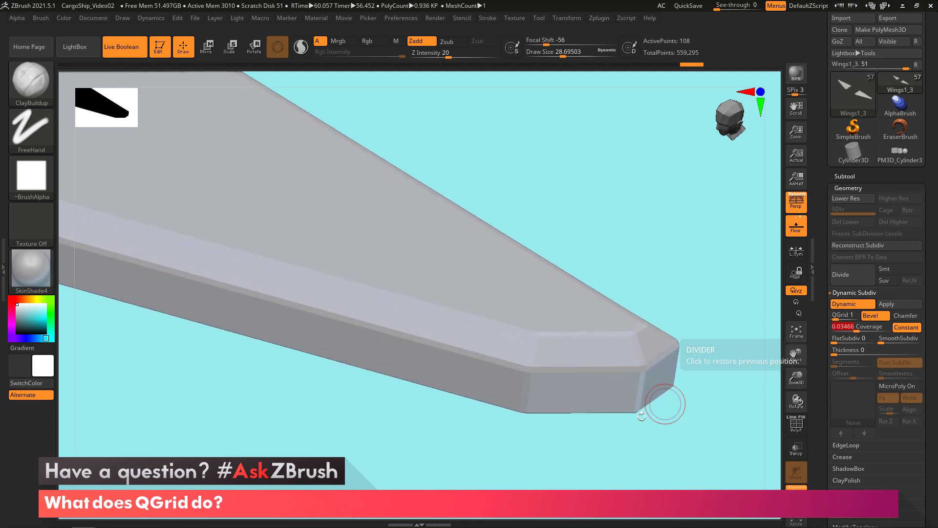
# Show the wing's polyframe and remove all its creases with UncreaseAll.
pyautogui.hotkey('shift', 'f')
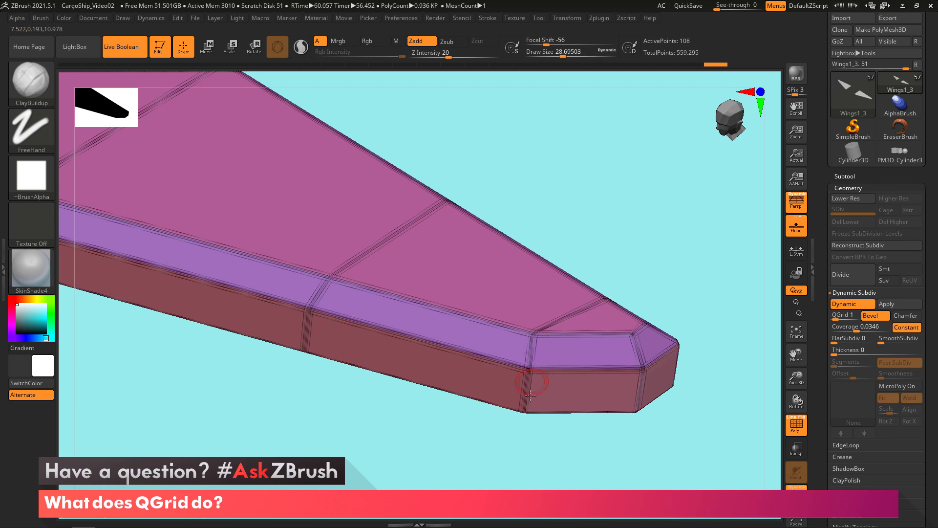
pyautogui.keyDown('ctrl'); pyautogui.moveTo(528, 415); pyautogui.dragTo(556, 419, button='right'); pyautogui.keyUp('ctrl')
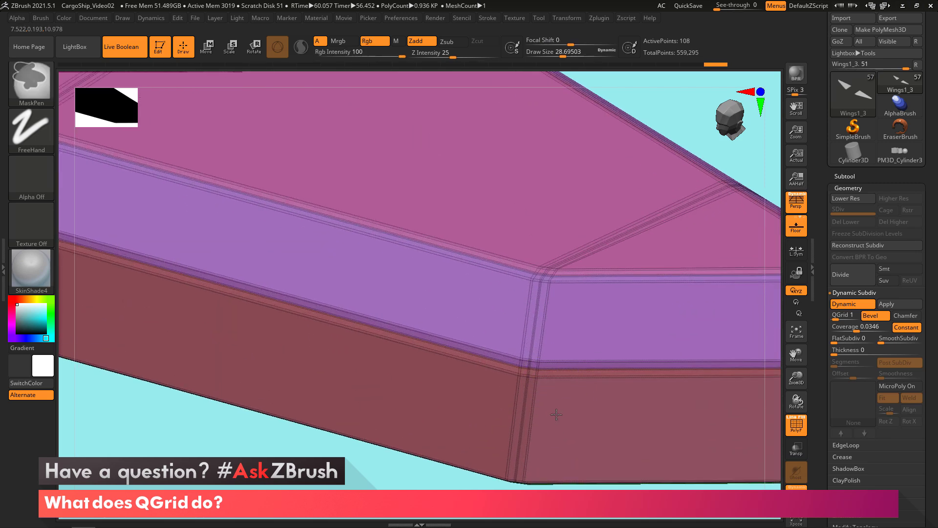
pyautogui.keyDown('ctrl'); pyautogui.moveTo(556, 414); pyautogui.dragTo(502, 367, button='right'); pyautogui.keyUp('ctrl')
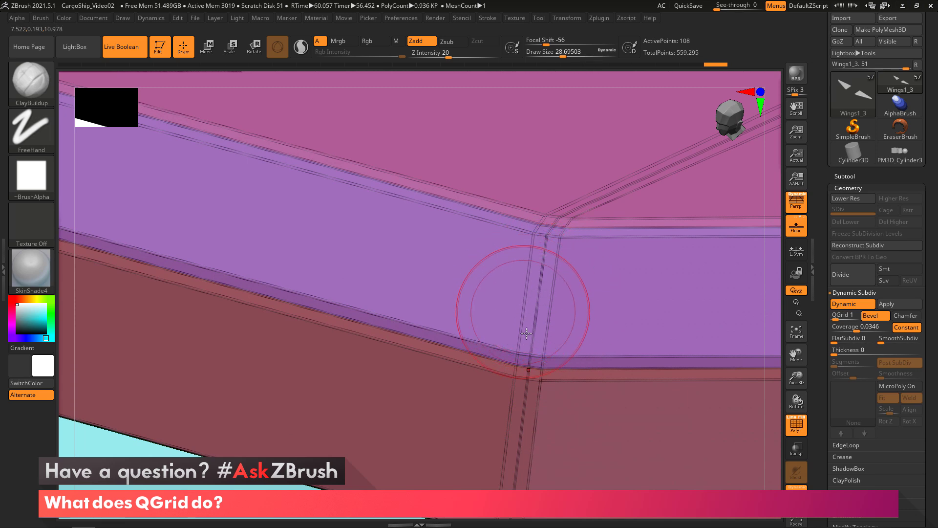
pyautogui.keyDown('ctrl'); pyautogui.moveTo(518, 305); pyautogui.dragTo(545, 383, button='right'); pyautogui.keyUp('ctrl')
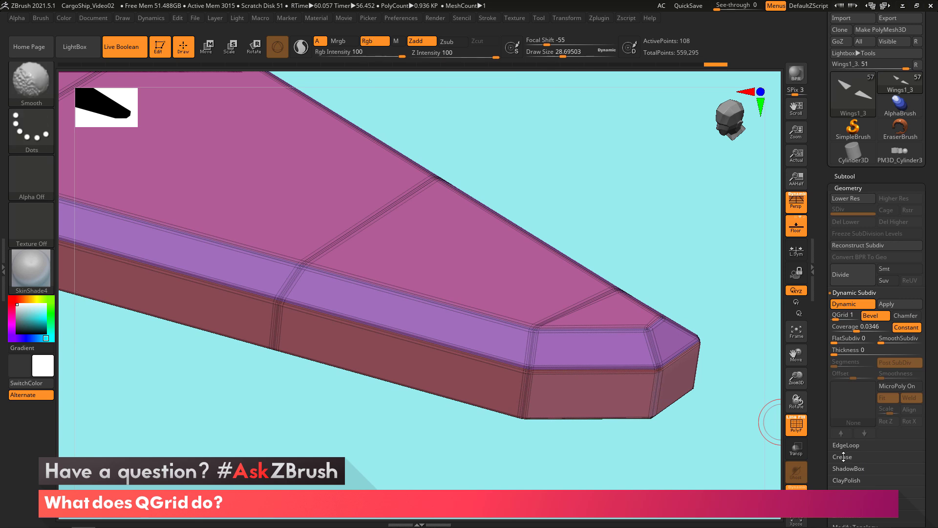
pyautogui.click(904, 456)
pyautogui.click(899, 492)
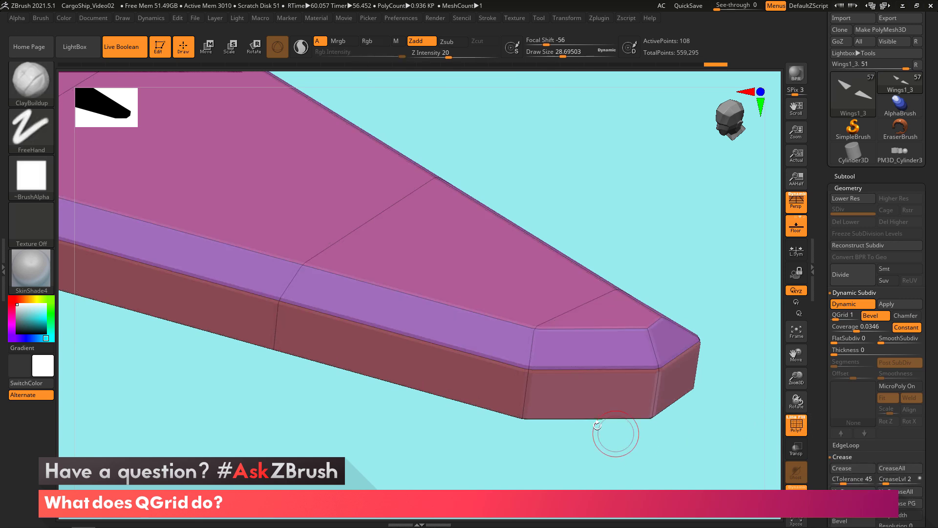
# Frame the wing tip, hide the polyframe, and switch the QGrid edges to Chamfer.
pyautogui.keyDown('ctrl'); pyautogui.moveTo(607, 433); pyautogui.dragTo(559, 404, button='right'); pyautogui.keyUp('ctrl')
pyautogui.keyDown('ctrl'); pyautogui.moveTo(544, 341); pyautogui.dragTo(562, 391, button='right'); pyautogui.keyUp('ctrl')
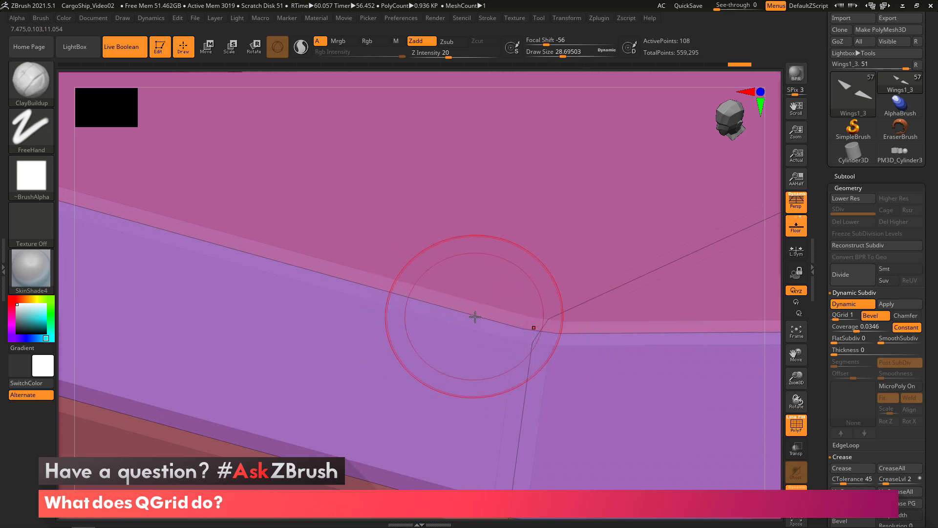
pyautogui.press('f')
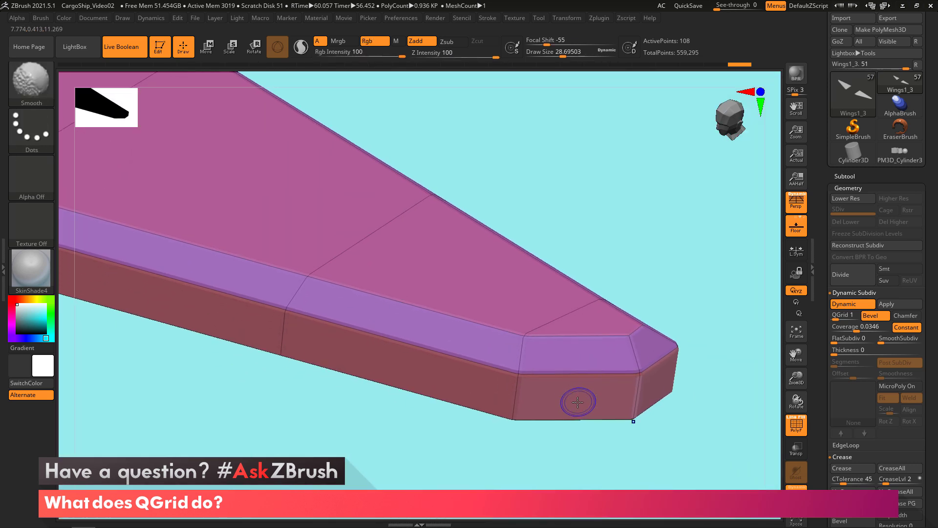
pyautogui.hotkey('shift', 'f')
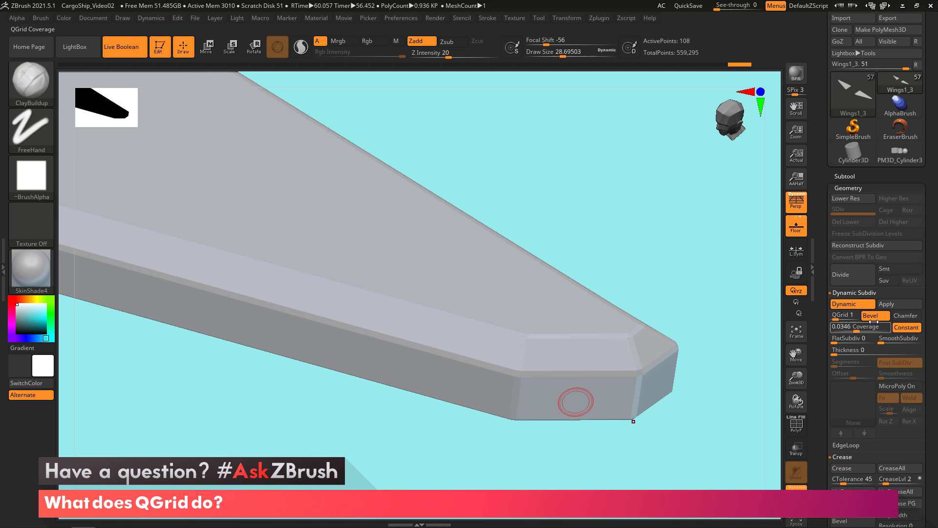
pyautogui.click(905, 316)
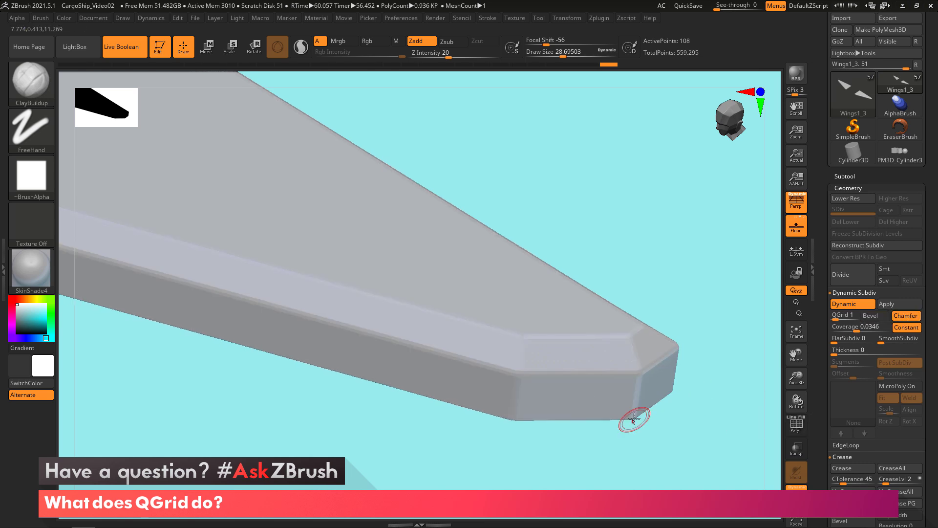
# Shrink the brush Draw Size and raise Coverage to about 0.0697 in Chamfer mode.
pyautogui.moveTo(628, 417)
pyautogui.keyDown('ctrl'); pyautogui.mouseDown(button='right')
pyautogui.moveTo(649, 360)
pyautogui.moveTo(691, 403)
pyautogui.moveTo(629, 360)
pyautogui.mouseUp(button='right'); pyautogui.keyUp('ctrl')
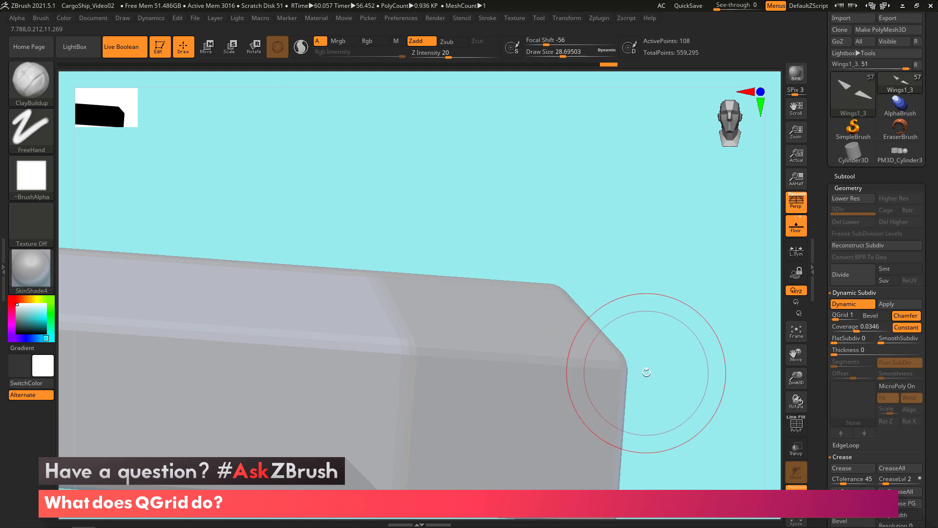
pyautogui.press('s')
pyautogui.moveTo(645, 373); pyautogui.dragTo(630, 373)
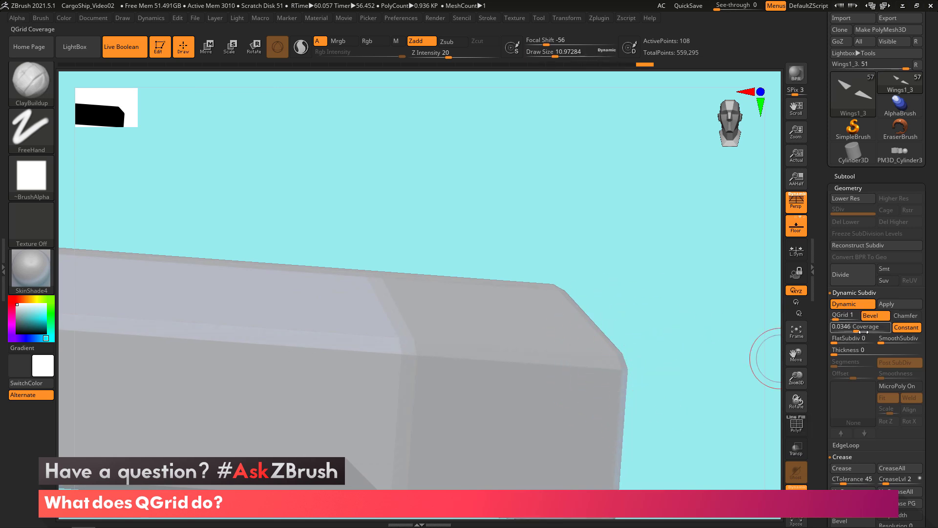
pyautogui.moveTo(856, 331); pyautogui.dragTo(863, 331)
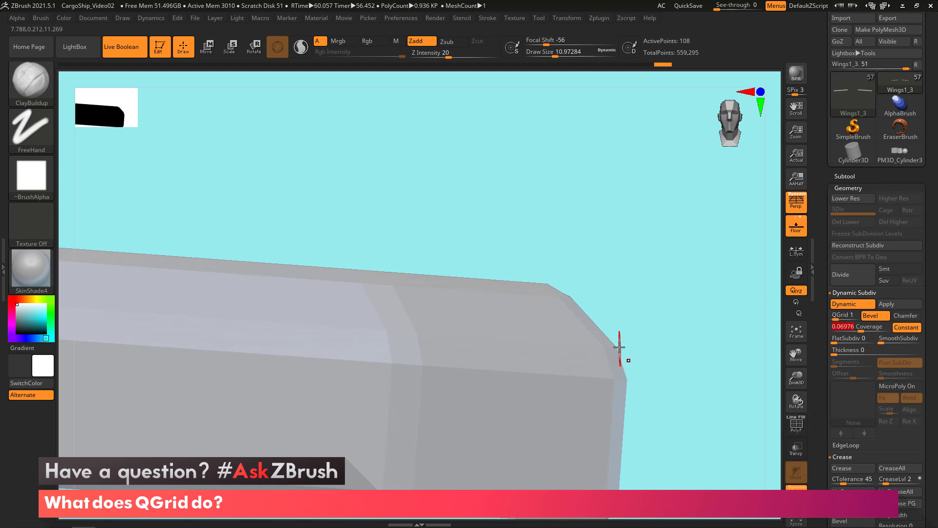
pyautogui.click(905, 317)
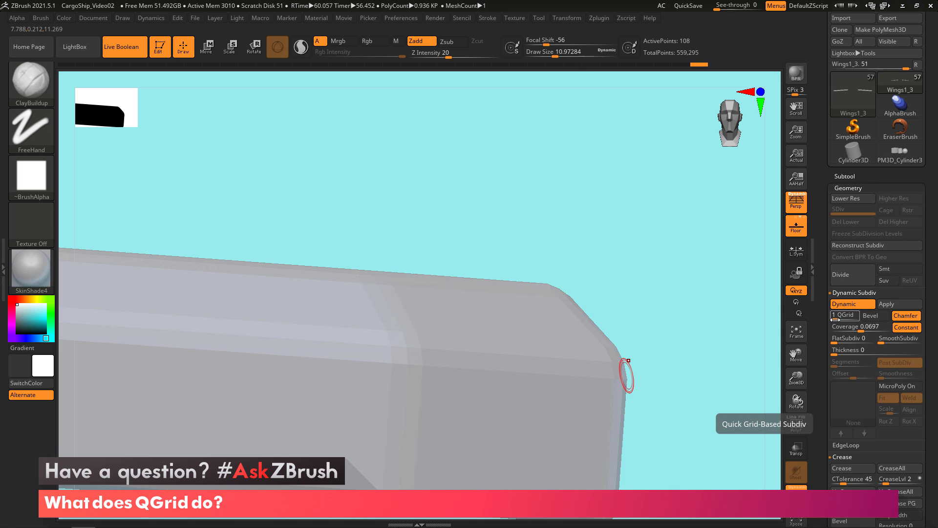
# Raise QGrid to 5 and inspect the added edge loops with the polyframe on.
pyautogui.moveTo(835, 318); pyautogui.dragTo(840, 319)
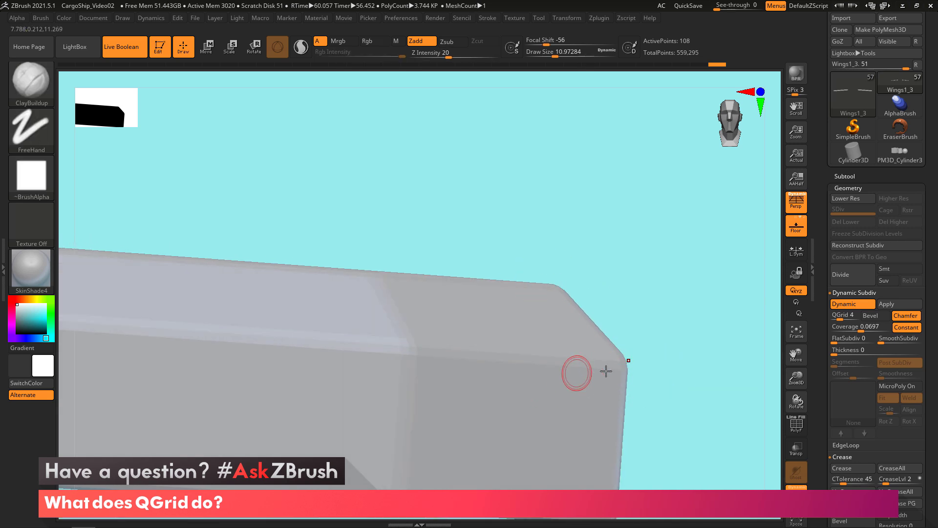
pyautogui.moveTo(606, 369)
pyautogui.mouseDown()
pyautogui.moveTo(565, 389)
pyautogui.moveTo(585, 442)
pyautogui.moveTo(551, 371)
pyautogui.mouseUp()
pyautogui.press('ctrl')
pyautogui.hotkey('shift', 'f')
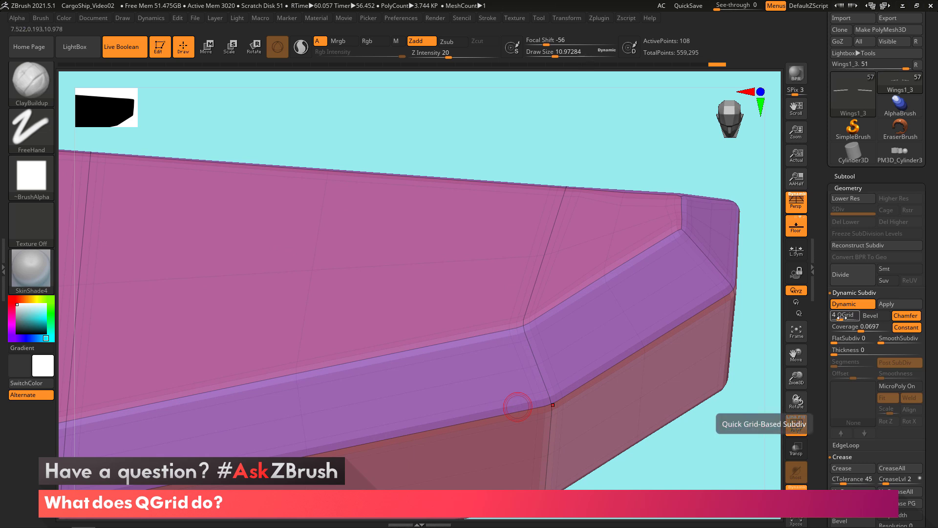
pyautogui.hotkey('shift', 'f')
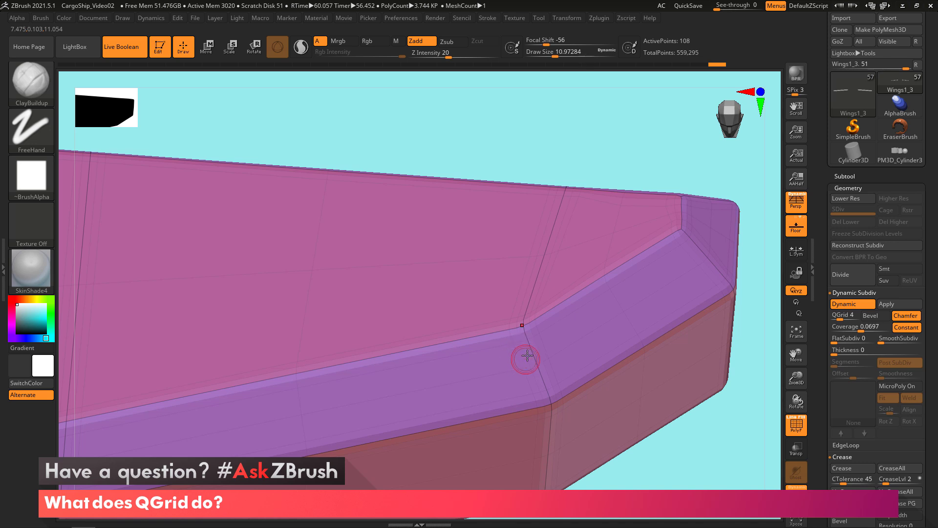
pyautogui.moveTo(841, 318); pyautogui.dragTo(841, 319)
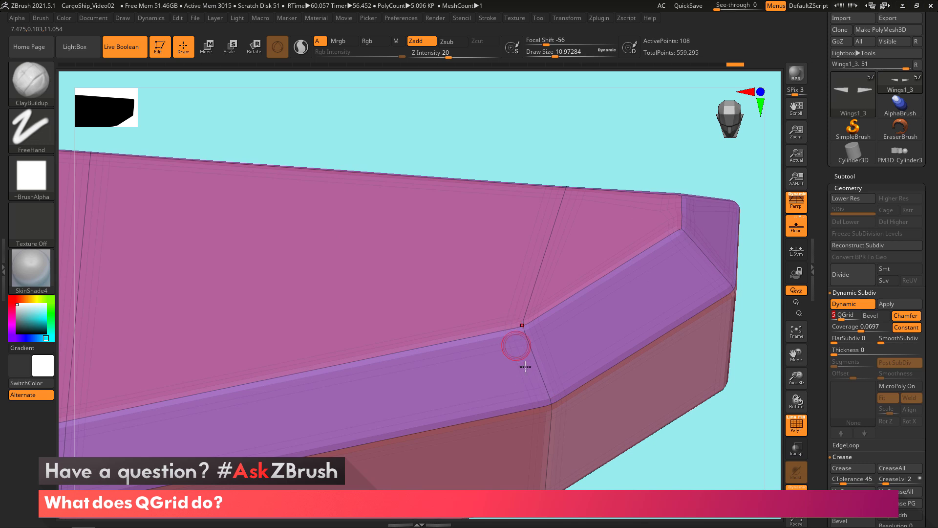
pyautogui.moveTo(655, 446)
pyautogui.keyDown('ctrl'); pyautogui.mouseDown(button='right')
pyautogui.moveTo(624, 435)
pyautogui.moveTo(644, 416)
pyautogui.moveTo(601, 398)
pyautogui.moveTo(630, 388)
pyautogui.mouseUp(button='right'); pyautogui.keyUp('ctrl')
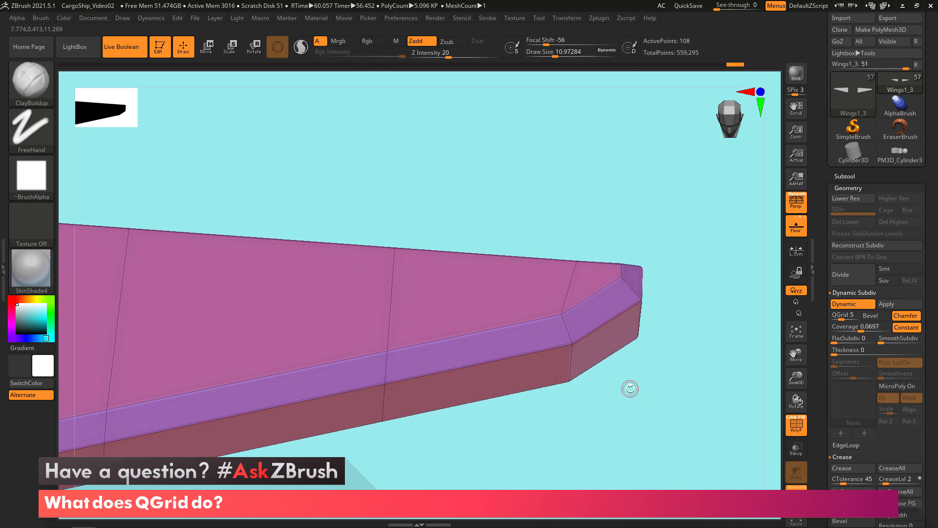
# Apply the QGrid subdivision to the wing, then undo it to keep it dynamic.
pyautogui.click(895, 305)
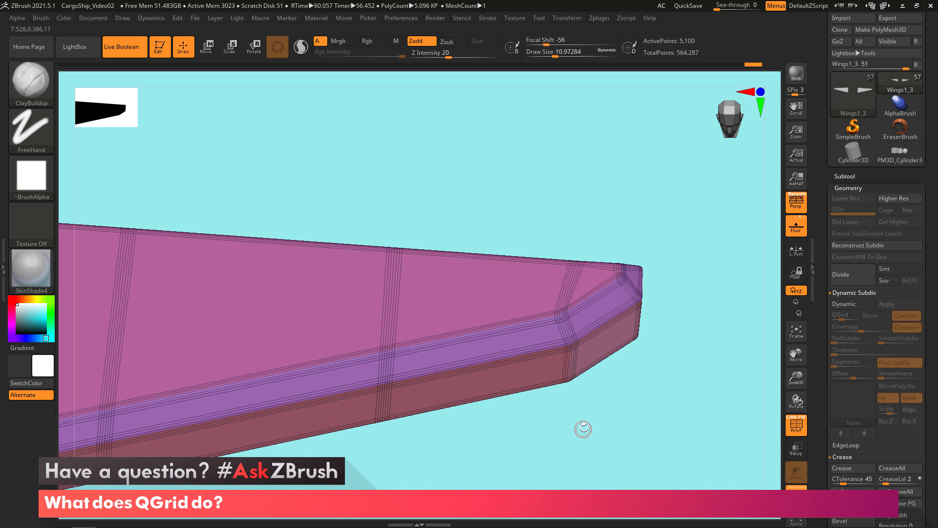
pyautogui.press('ctrl')
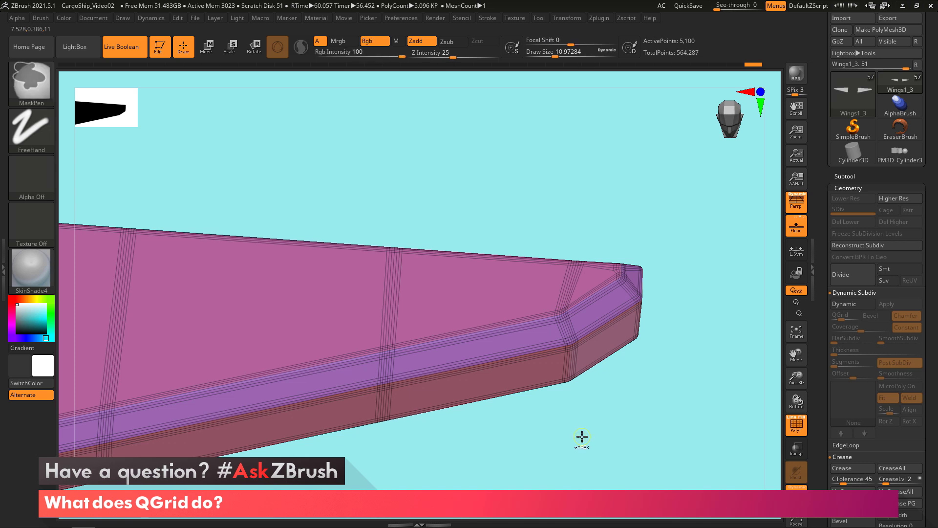
pyautogui.hotkey('ctrl', 'z')
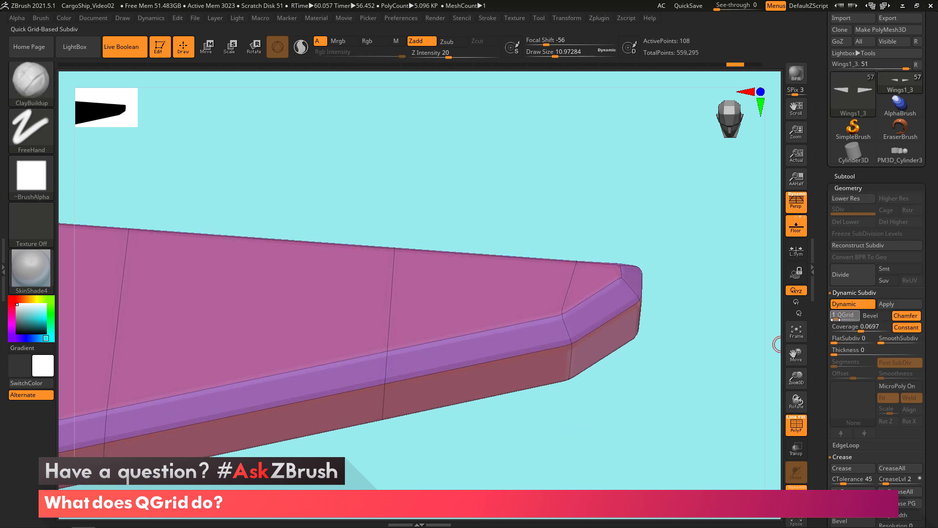
pyautogui.click(886, 304)
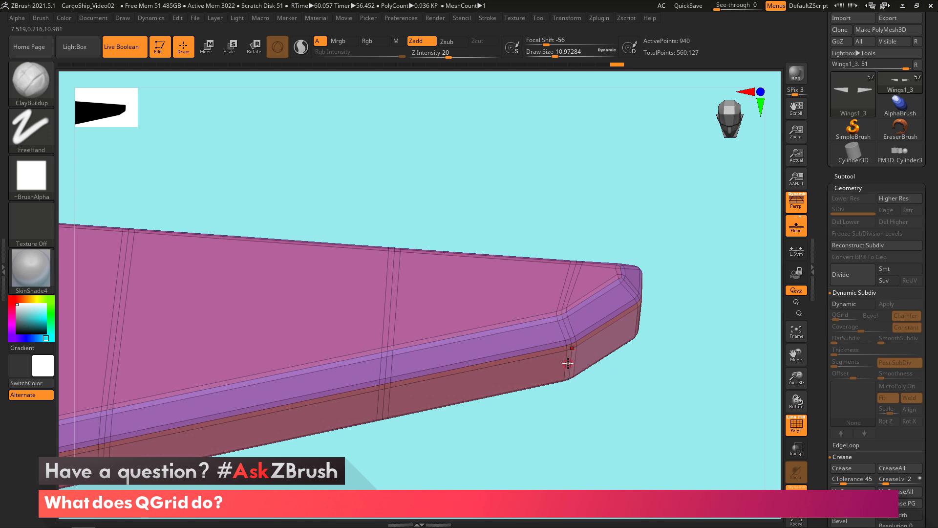
pyautogui.hotkey('ctrl', 'z')
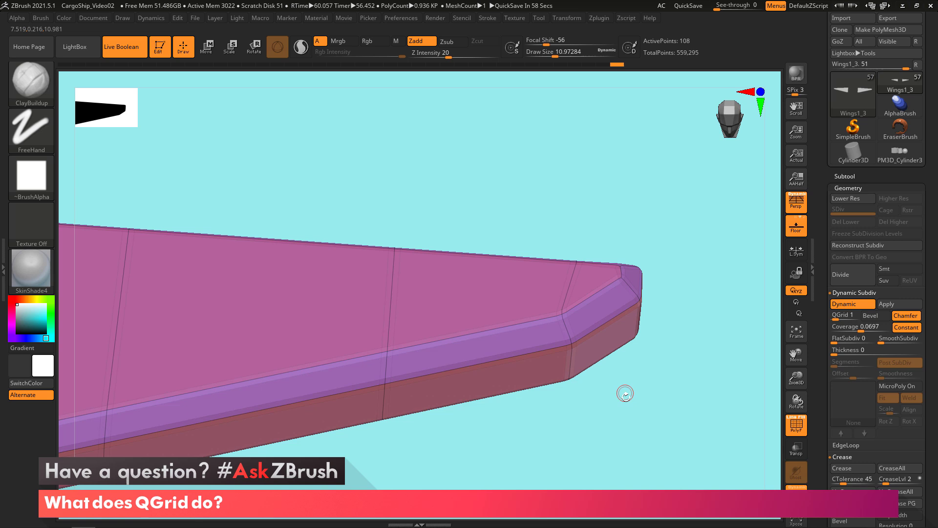
# Set the QGrid edges back to Bevel, zoom out, and select the PM3D_Cylinder3 tool.
pyautogui.click(870, 315)
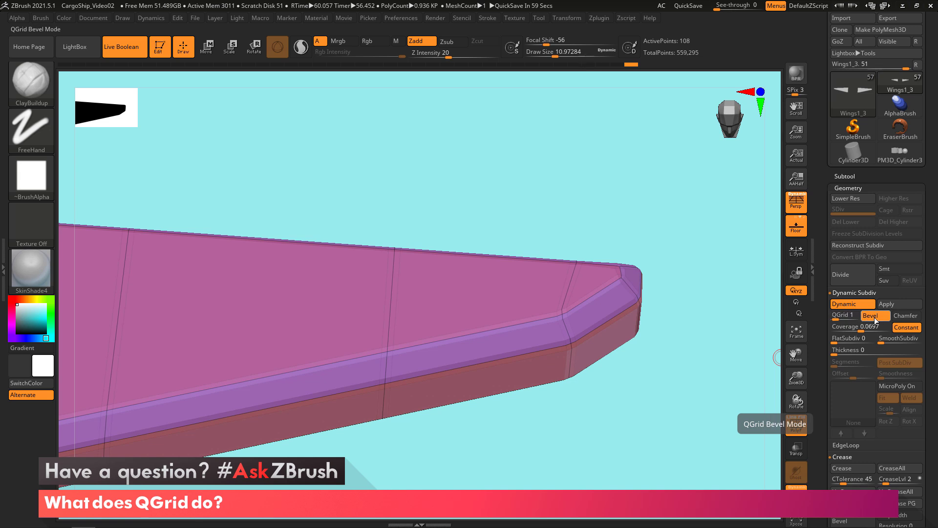
pyautogui.click(904, 315)
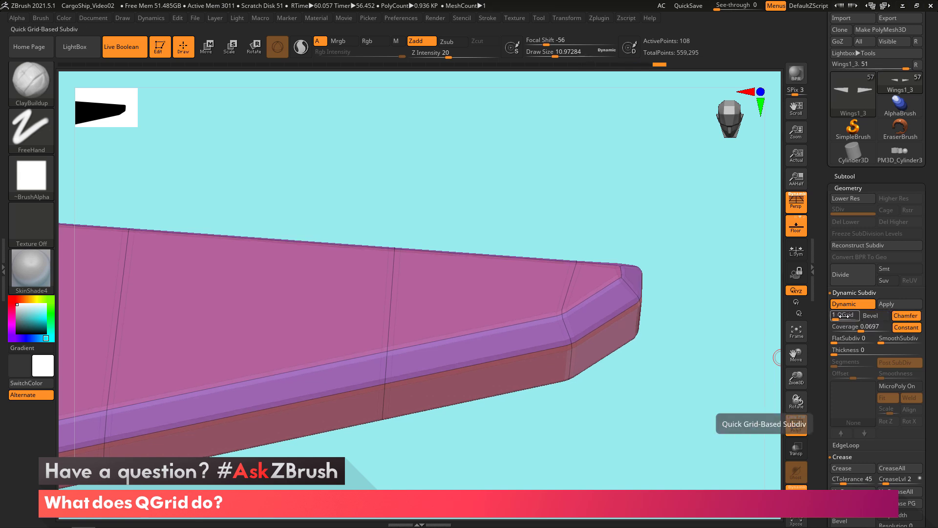
pyautogui.click(870, 316)
pyautogui.press('ctrl')
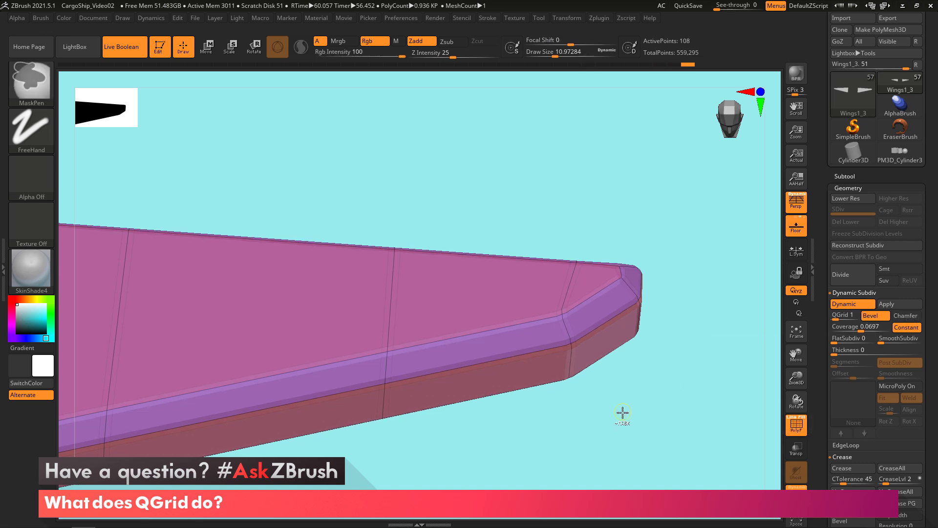
pyautogui.moveTo(622, 411)
pyautogui.keyDown('ctrl'); pyautogui.mouseDown(button='right')
pyautogui.moveTo(649, 398)
pyautogui.moveTo(609, 406)
pyautogui.moveTo(580, 368)
pyautogui.moveTo(494, 412)
pyautogui.moveTo(583, 386)
pyautogui.mouseUp(button='right'); pyautogui.keyUp('ctrl')
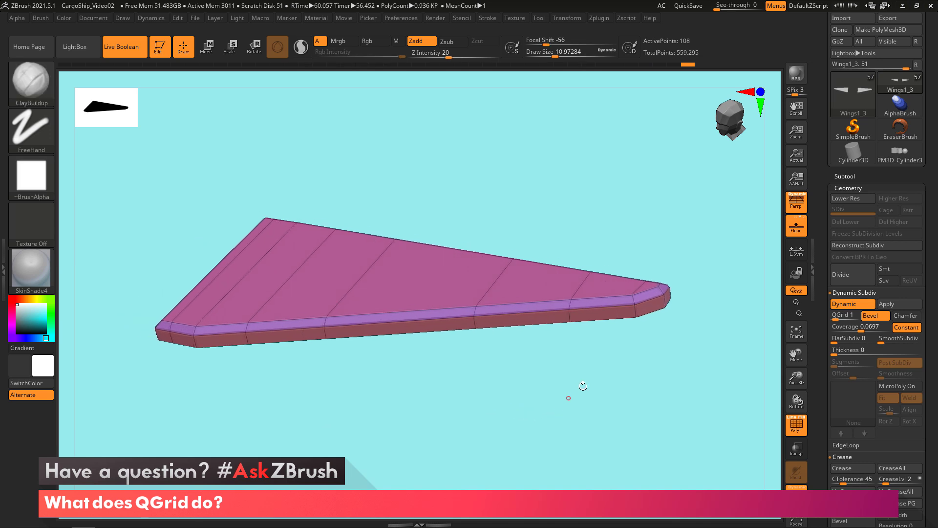
pyautogui.click(903, 160)
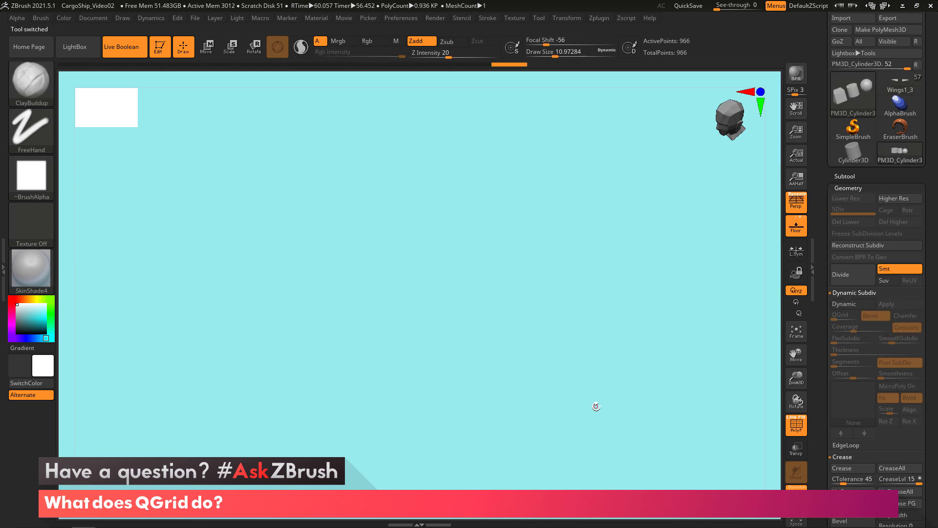
# Draw PM3D_Cylinder3 on the canvas, enable Dynamic Subdiv, and hide the polyframe.
pyautogui.moveTo(593, 409); pyautogui.dragTo(576, 422, button='right')
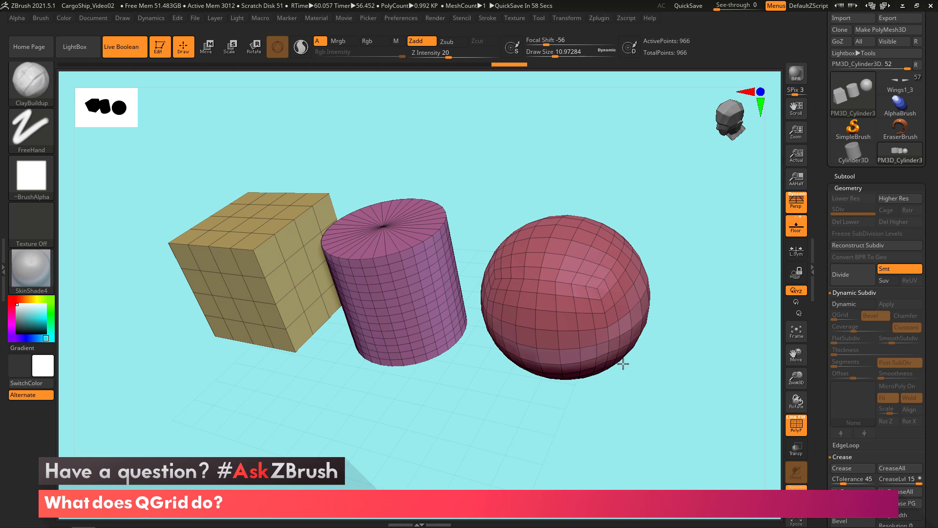
pyautogui.click(858, 304)
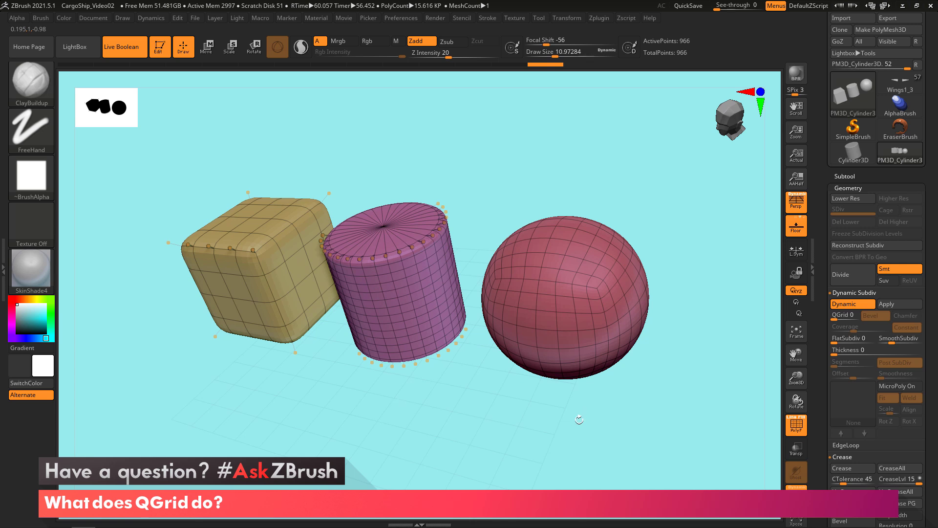
pyautogui.hotkey('shift', 'f')
pyautogui.keyDown('shift'); pyautogui.moveTo(582, 428); pyautogui.dragTo(591, 402); pyautogui.keyUp('shift')
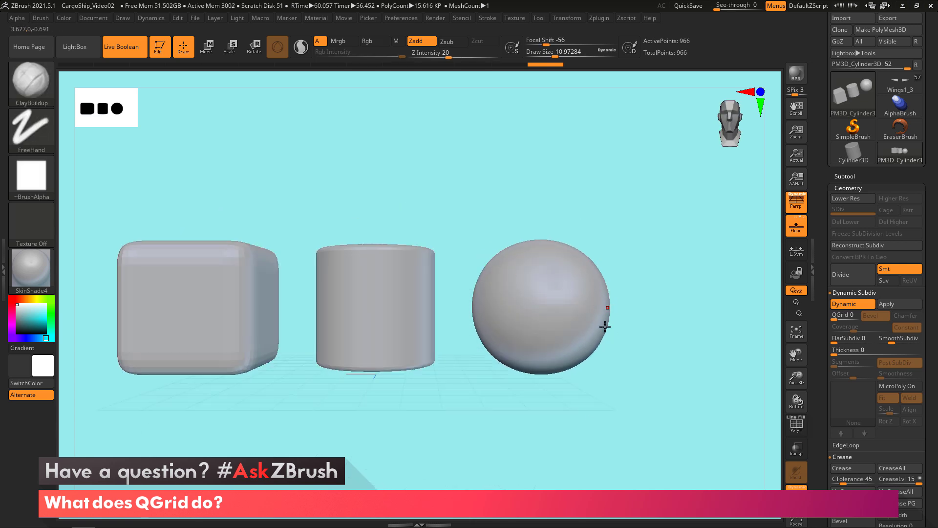
pyautogui.moveTo(647, 335); pyautogui.dragTo(628, 359)
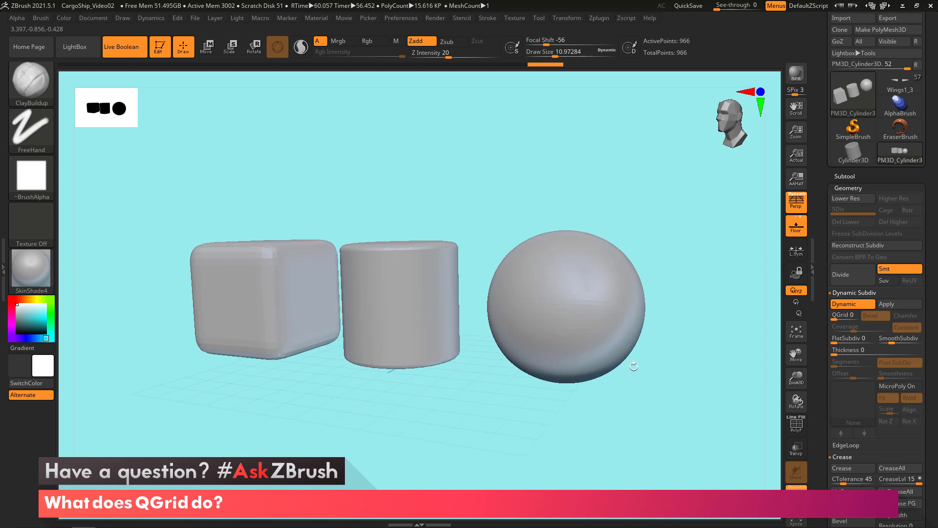
pyautogui.moveTo(426, 310); pyautogui.dragTo(391, 310, button='right')
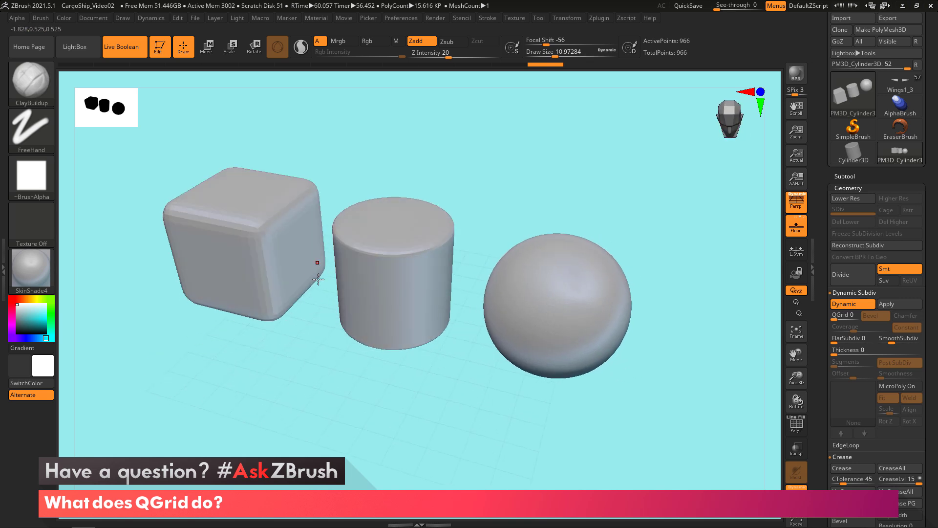
# Toggle Dynamic Subdiv to compare hard edges, then set SmoothSubdiv to 4.
pyautogui.press('shift')
pyautogui.hotkey('shift', 'd')
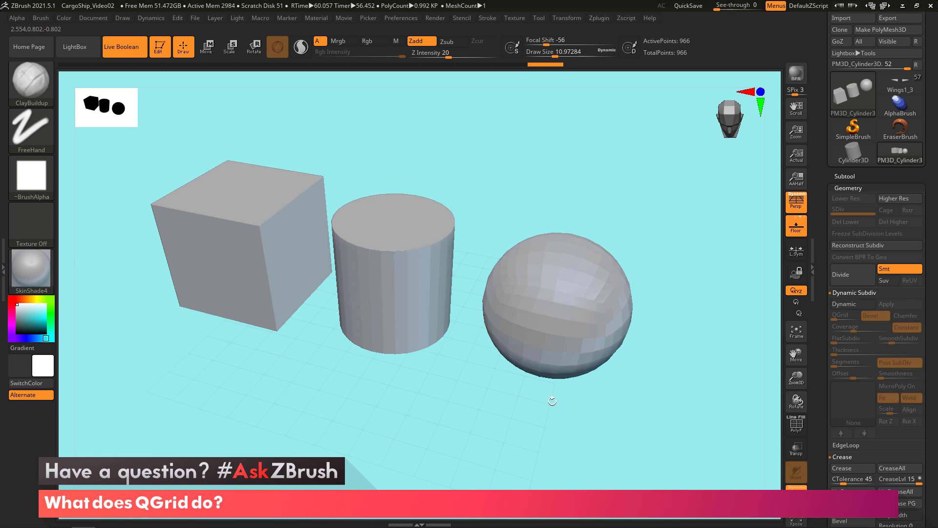
pyautogui.press('d')
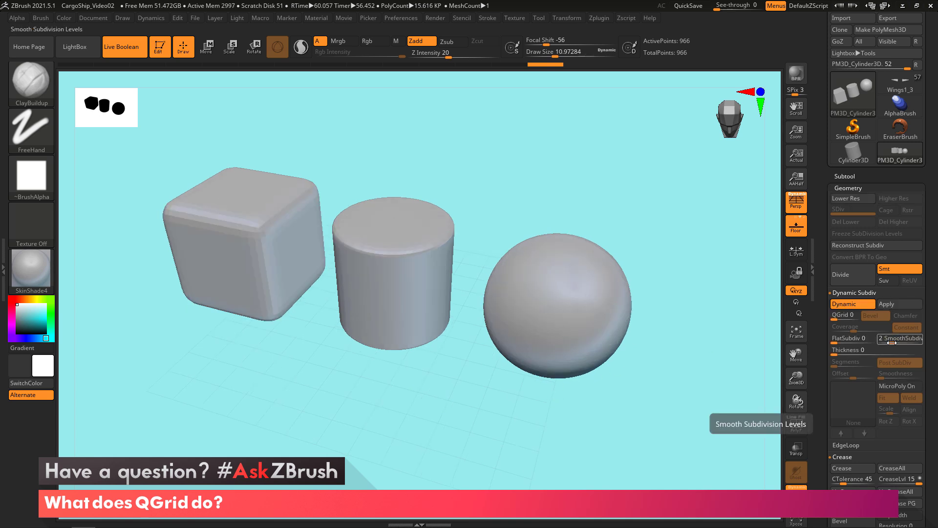
pyautogui.click(902, 342)
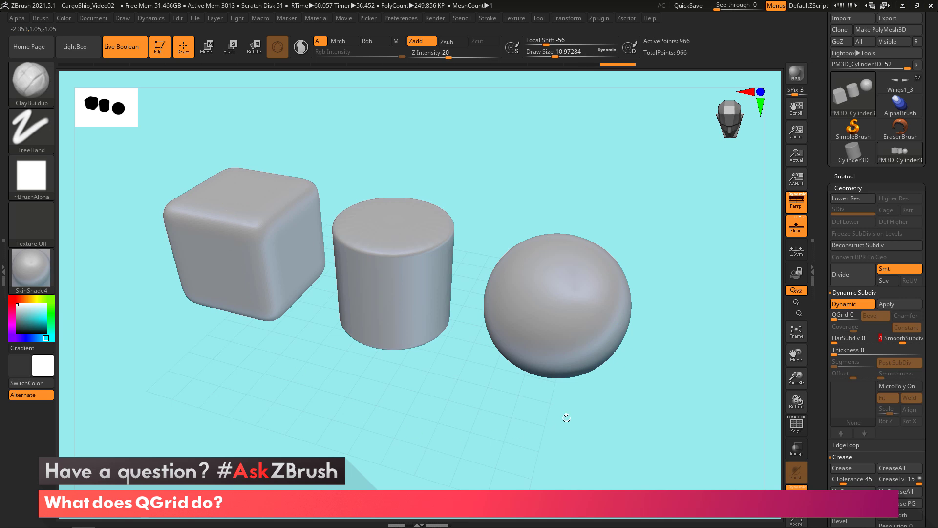
# Drop SmoothSubdiv to 0 and widen the QGrid 1 Bevel Coverage to 0.1515.
pyautogui.moveTo(883, 335); pyautogui.dragTo(838, 317)
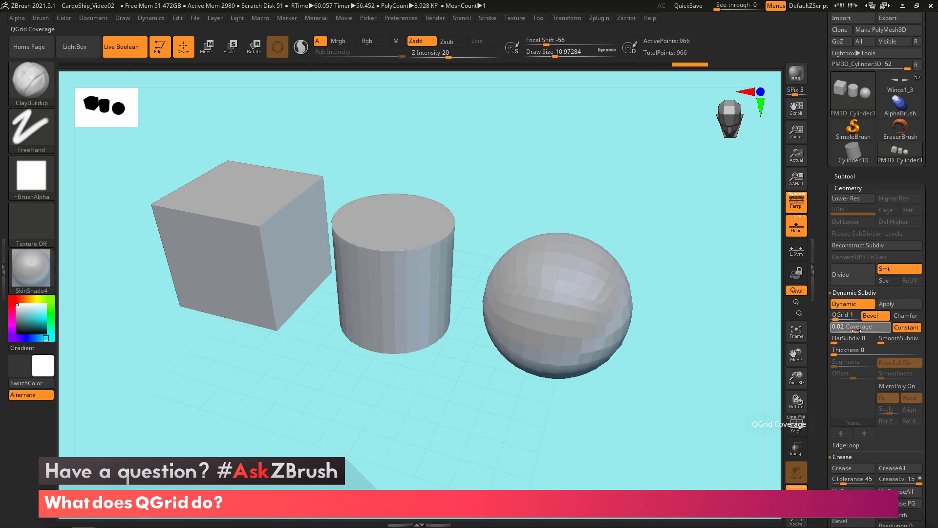
pyautogui.moveTo(852, 327); pyautogui.dragTo(865, 331)
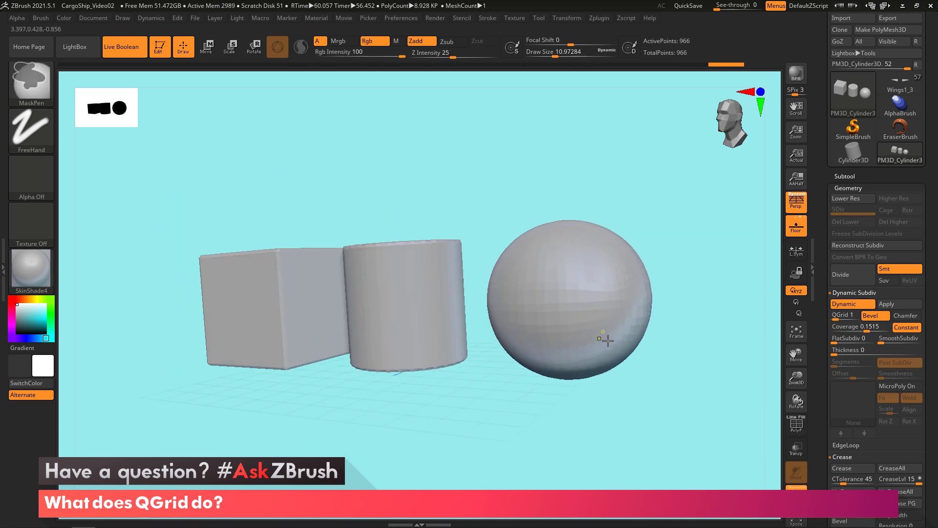
pyautogui.keyDown('ctrl'); pyautogui.moveTo(608, 340); pyautogui.dragTo(569, 276, button='right'); pyautogui.keyUp('ctrl')
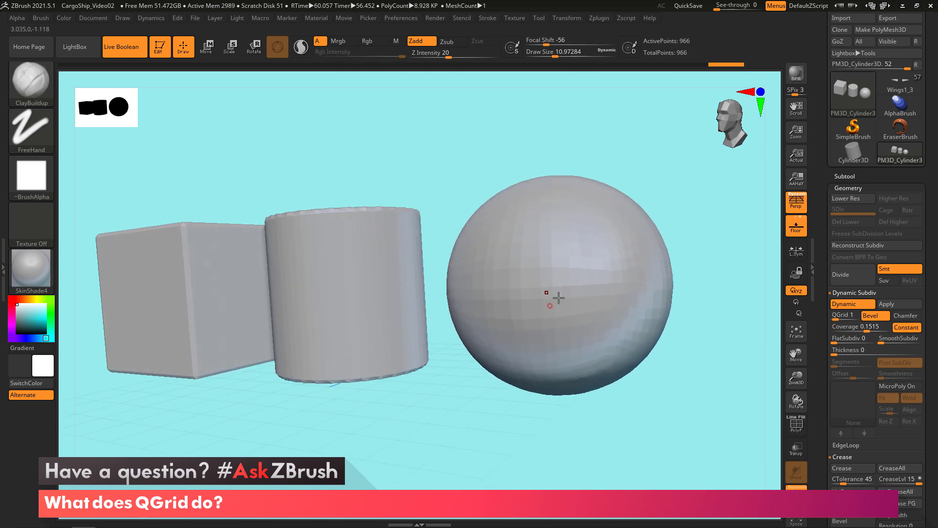
# Inspect the bevelled cylinder, sphere and cube with the PolyF wireframe toggled on and off.
pyautogui.hotkey('shift', 'f')
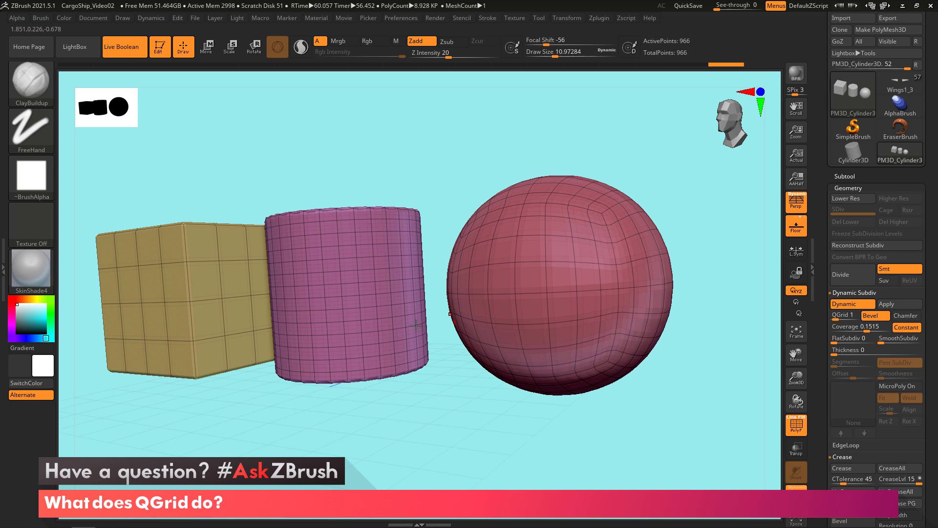
pyautogui.keyDown('ctrl'); pyautogui.moveTo(344, 260); pyautogui.dragTo(366, 260, button='right'); pyautogui.keyUp('ctrl')
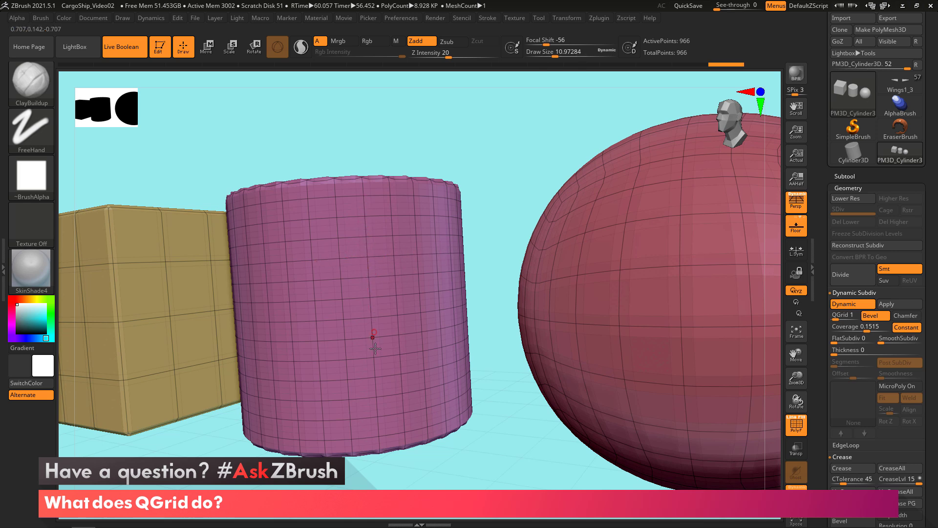
pyautogui.moveTo(347, 340); pyautogui.dragTo(511, 240, button='right')
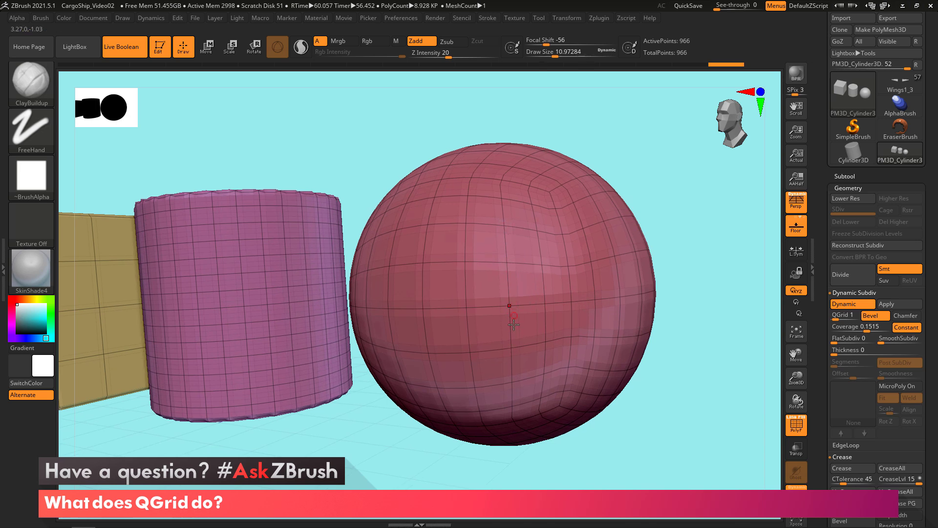
pyautogui.hotkey('shift', 'f')
pyautogui.moveTo(509, 345); pyautogui.dragTo(623, 249, button='right')
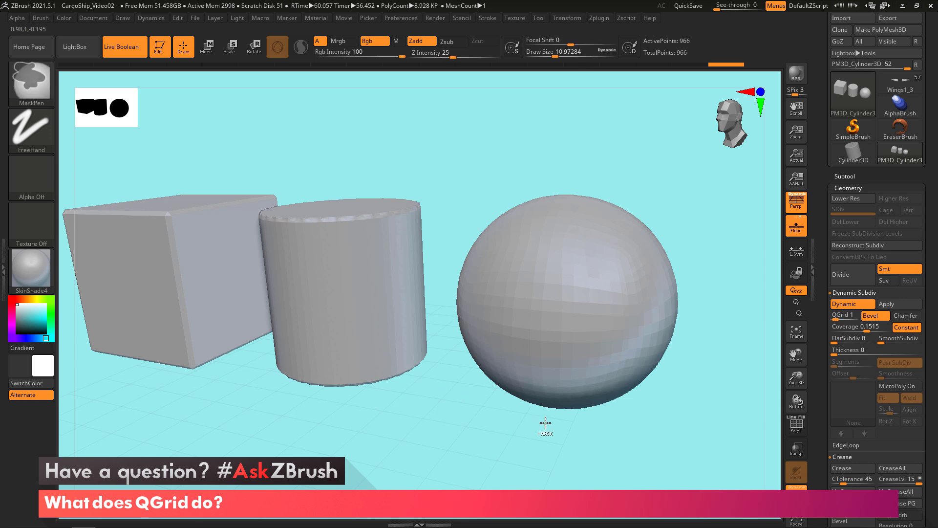
# Zoom out to all three shapes, then set QGrid to 0 and SmoothSubdiv to 4.
pyautogui.moveTo(544, 425)
pyautogui.mouseDown(button='right')
pyautogui.moveTo(516, 424)
pyautogui.moveTo(536, 427)
pyautogui.moveTo(524, 425)
pyautogui.moveTo(538, 419)
pyautogui.mouseUp(button='right')
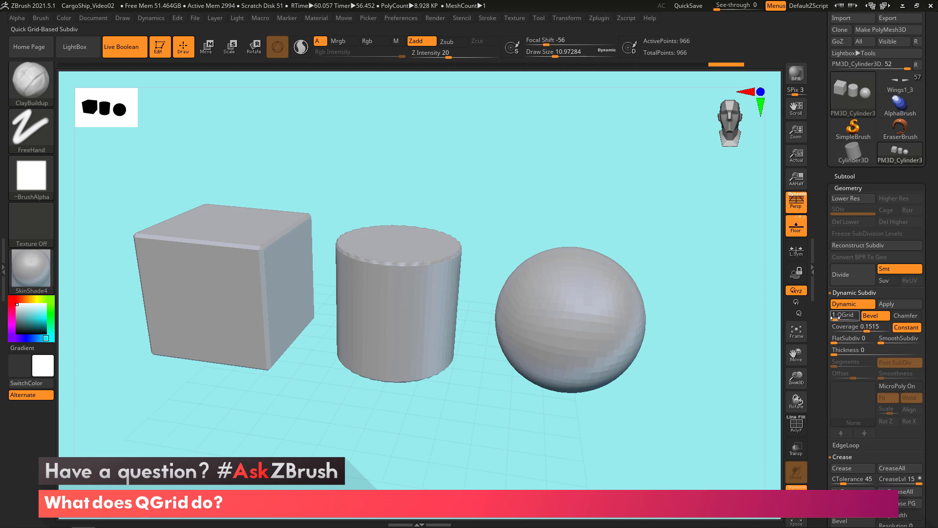
pyautogui.moveTo(845, 315); pyautogui.dragTo(832, 315)
pyautogui.moveTo(888, 342); pyautogui.dragTo(902, 342)
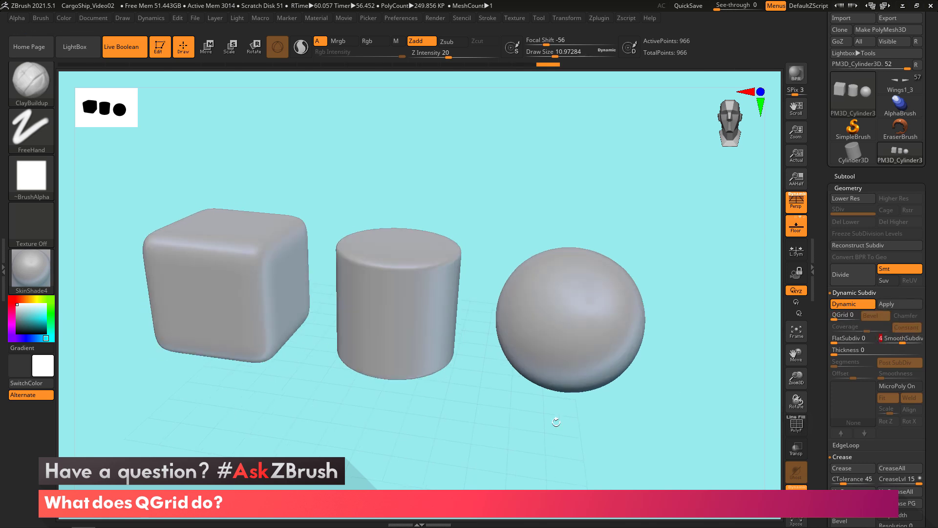